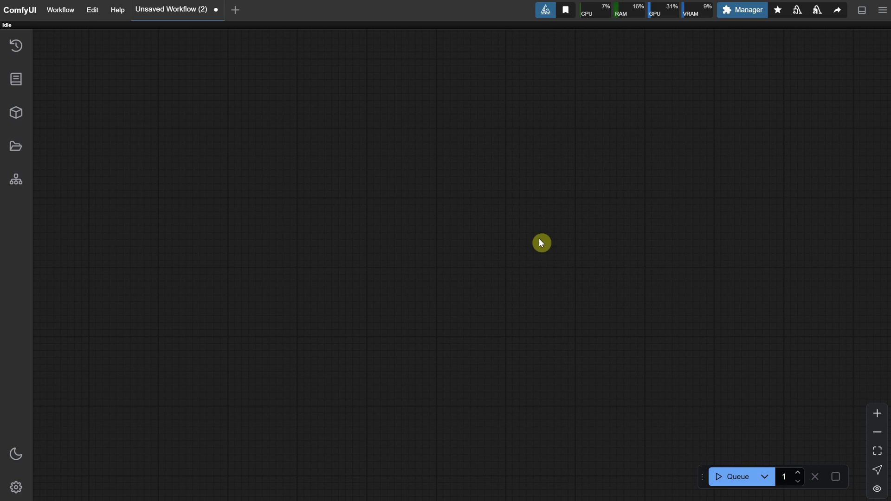
Find the ComfyUI-ToSVG pack by searching 'svg' in Custom Nodes Manager and install it.
click(744, 16)
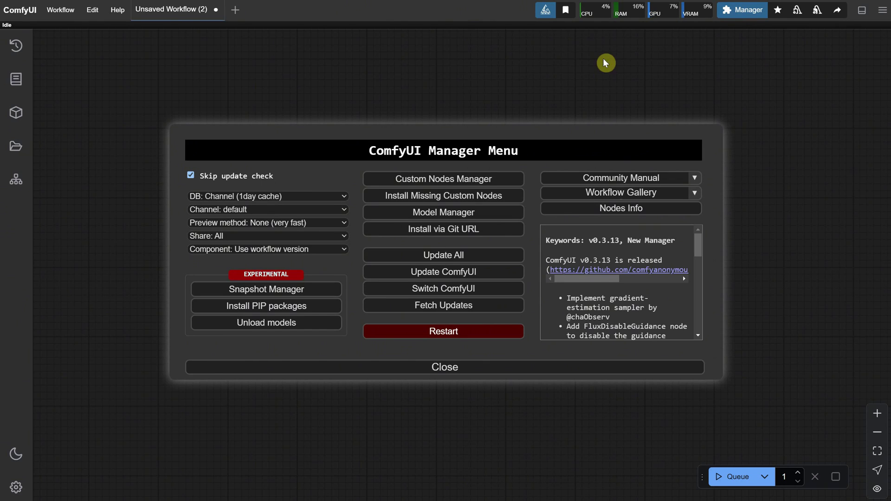
click(449, 178)
click(272, 75)
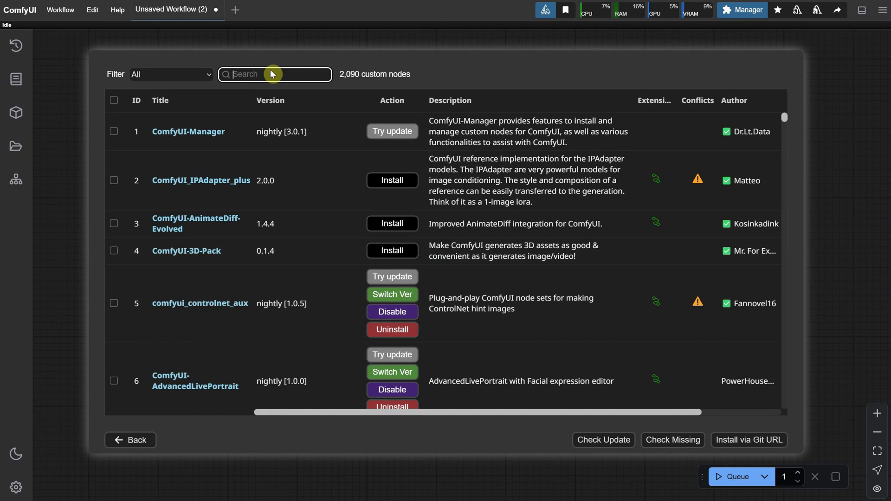
text(svg)
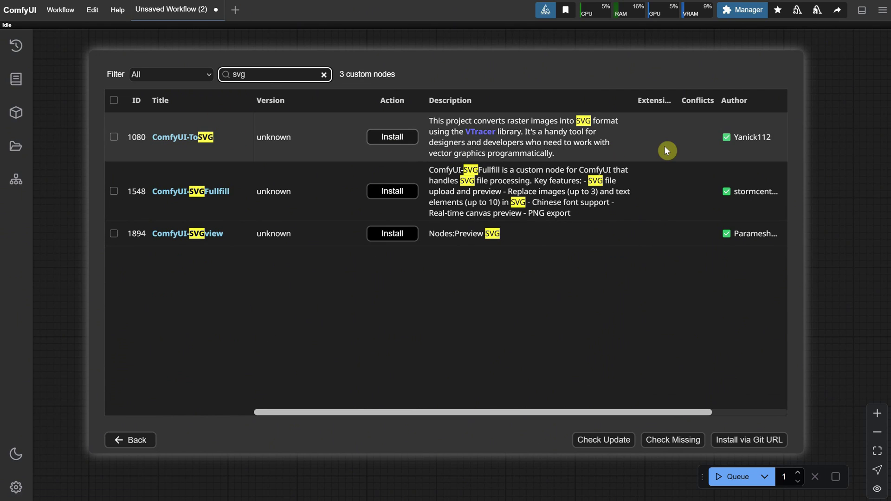
click(392, 139)
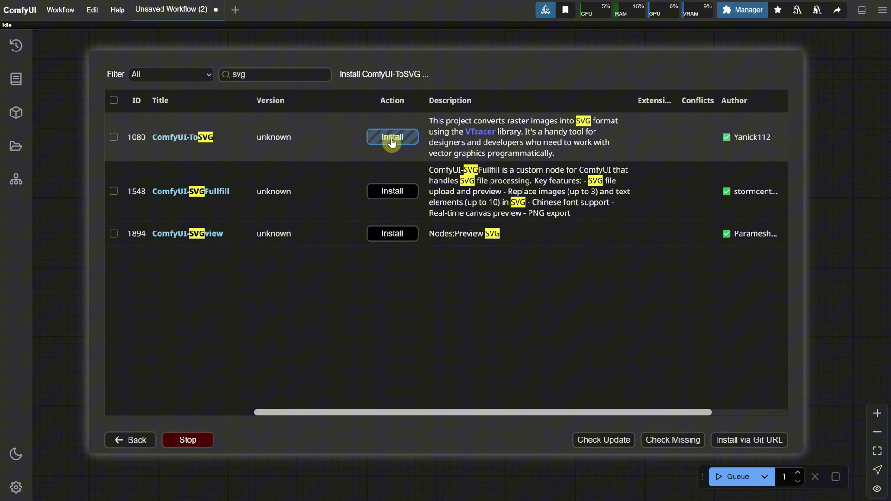
Restart the server and refresh the page so the new nodes load.
click(186, 439)
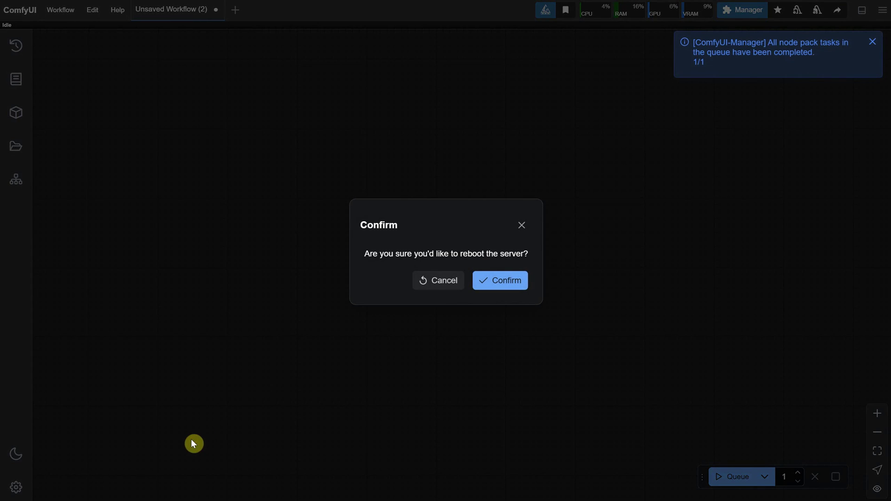
click(501, 283)
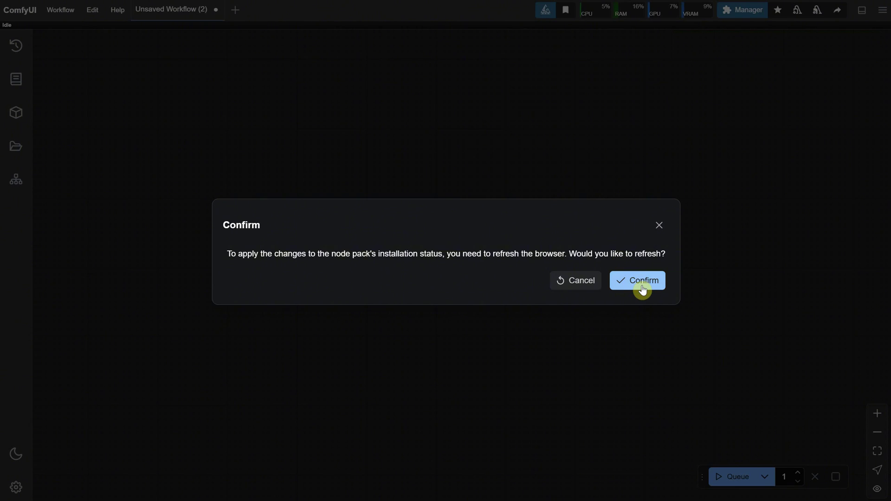
click(642, 285)
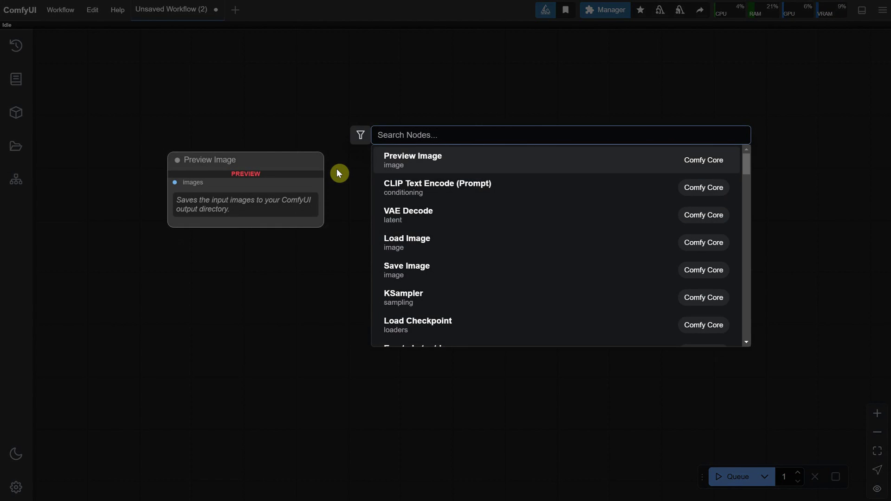
Add a Load Image node holding Cat.jpg, then search the node list for 'svg'.
text(load)
click(425, 168)
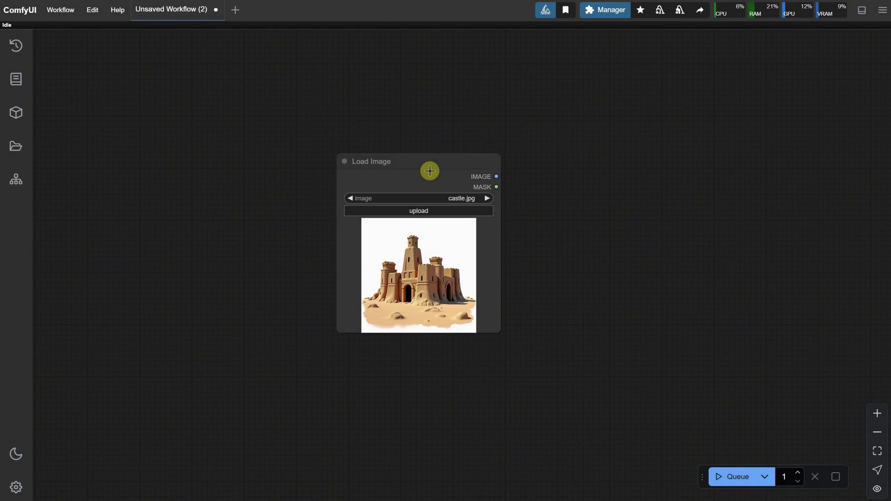
drag(430, 170, 239, 179)
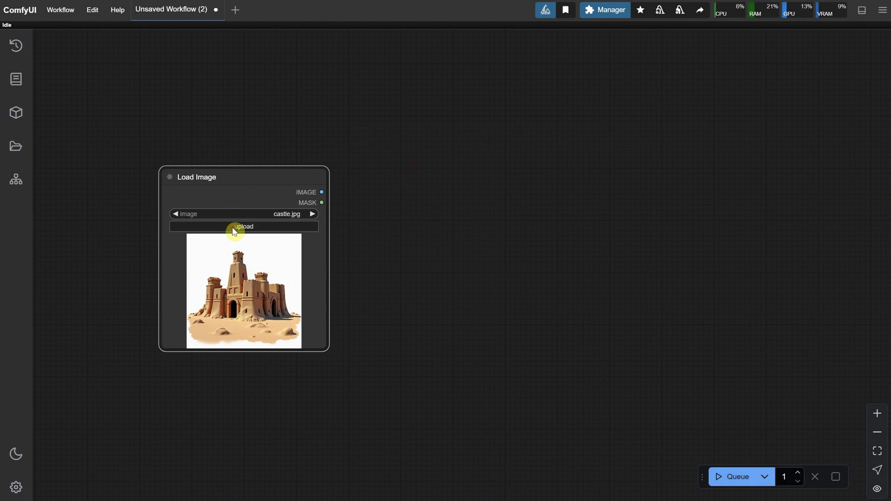
click(235, 227)
double_click(70, 24)
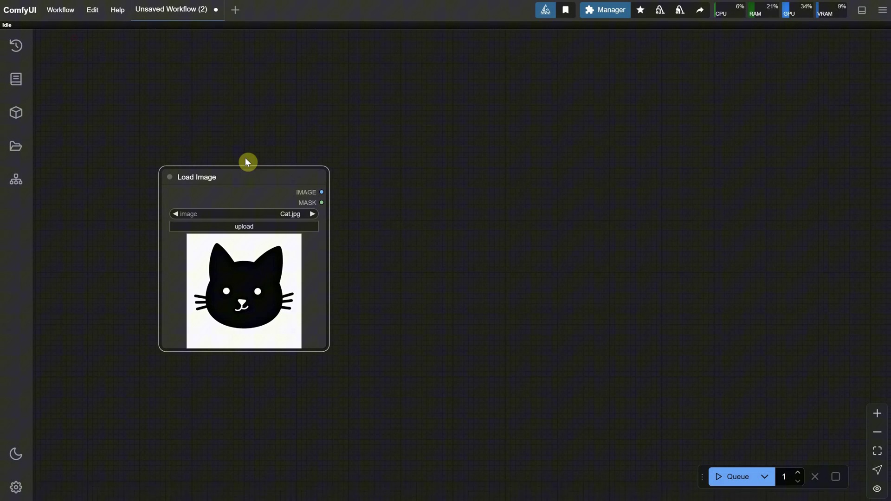
drag(251, 173, 235, 170)
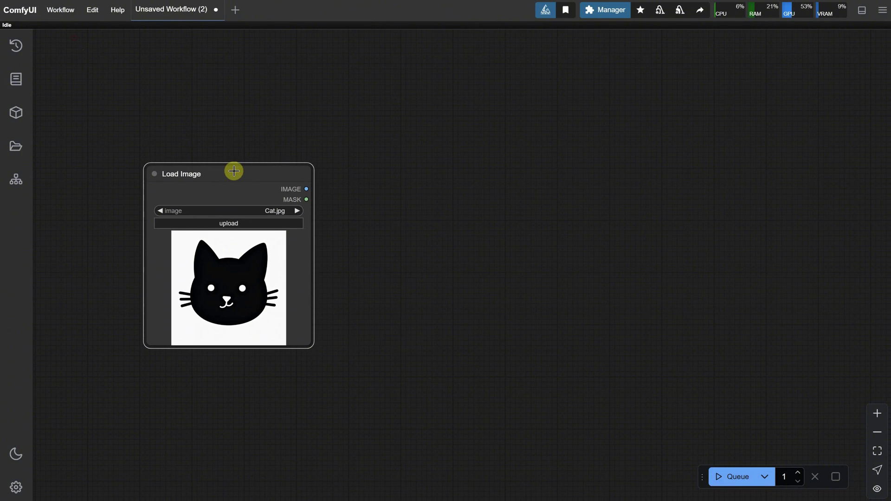
double_click(374, 202)
text(svg)
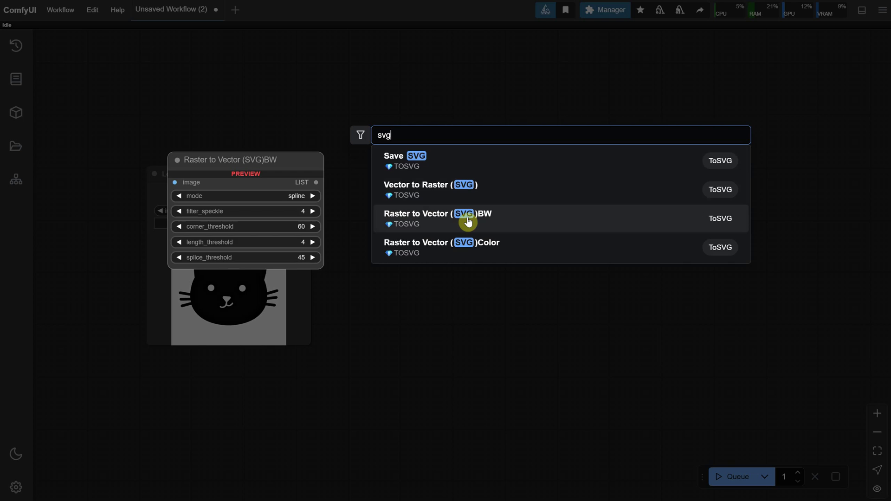
Add a Raster to Vector (SVG)BW node fed by the cat image's IMAGE output.
click(468, 222)
drag(457, 198, 410, 178)
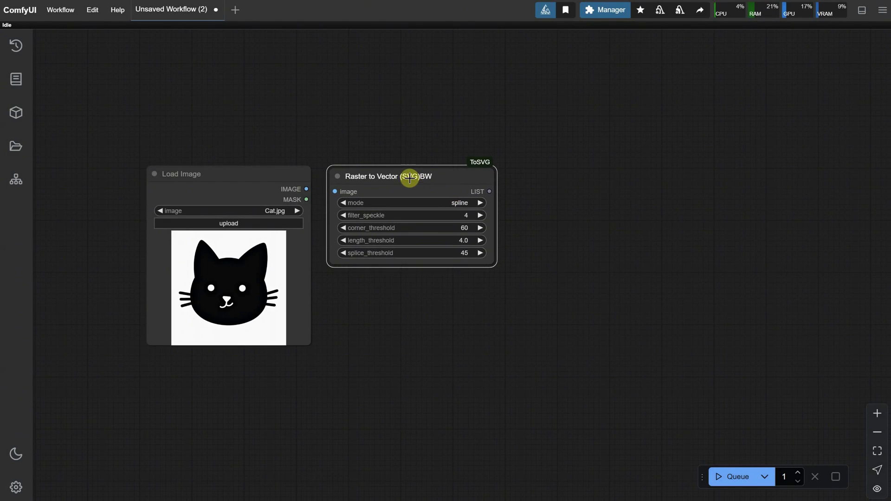
drag(306, 189, 332, 188)
drag(403, 172, 402, 172)
click(547, 212)
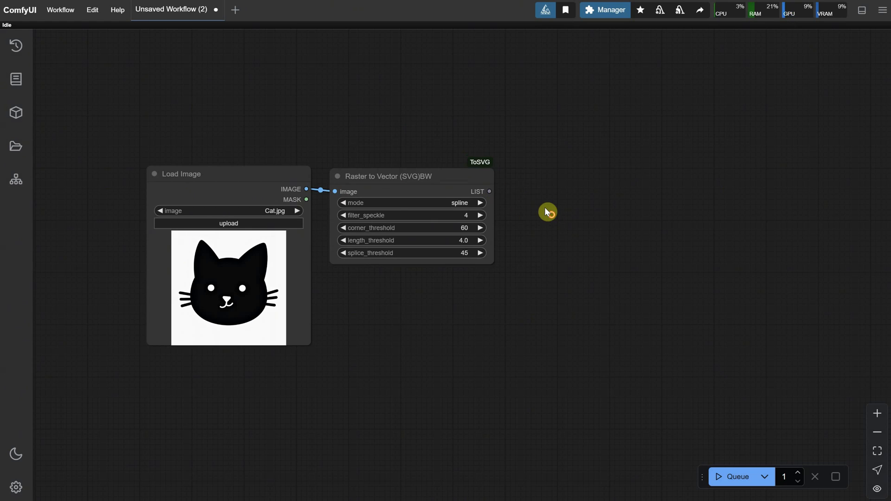
Attach a Save SVG node to the BW node's LIST output and run the workflow.
double_click(547, 212)
text(svg)
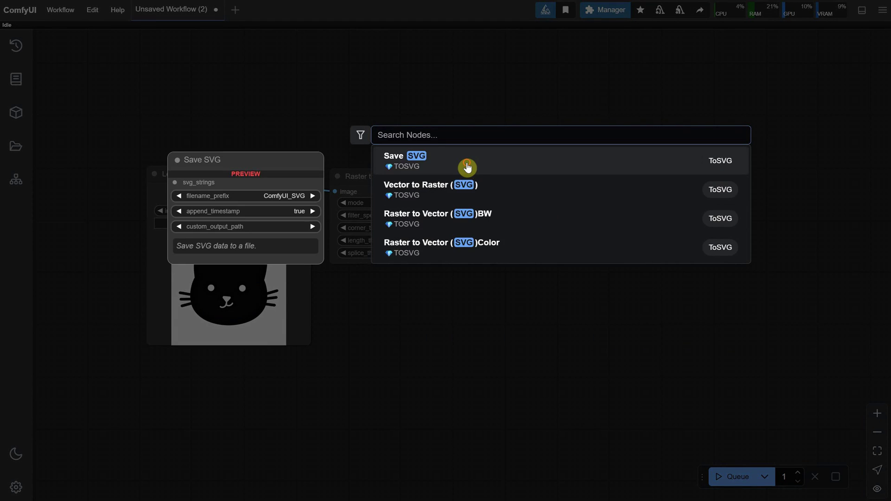
click(466, 167)
drag(489, 191, 553, 184)
click(732, 478)
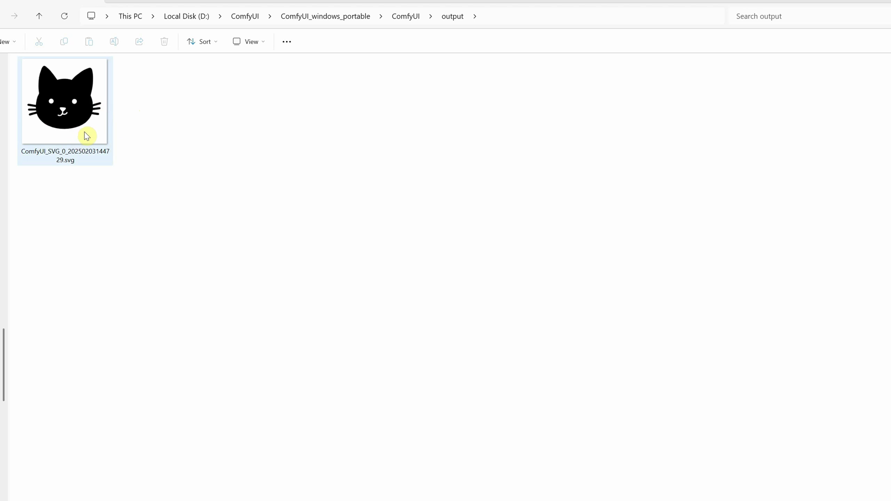
Show the output folder in Details view, select the cat SVG, then launch PowerToys.
right_click(172, 130)
mouse_move(250, 136)
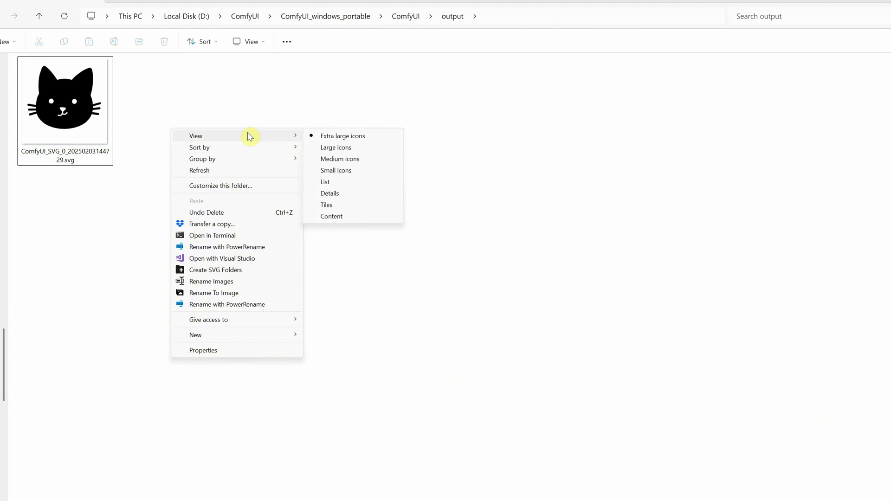
click(338, 193)
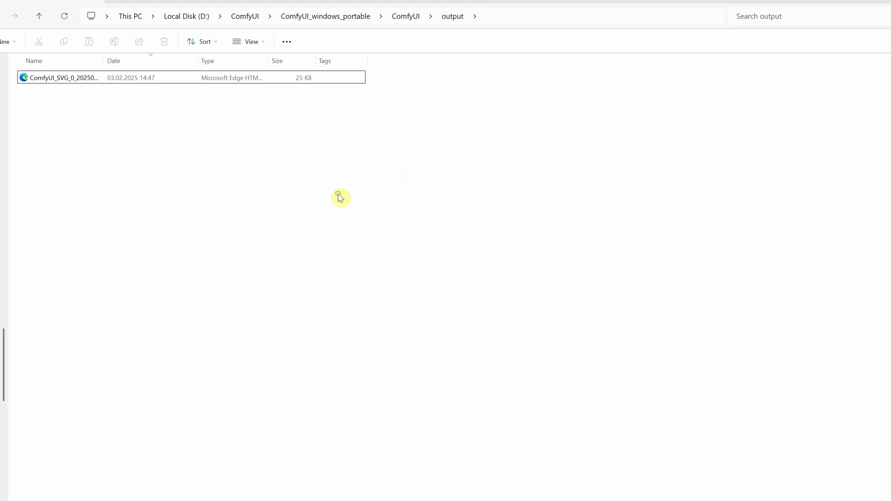
click(71, 82)
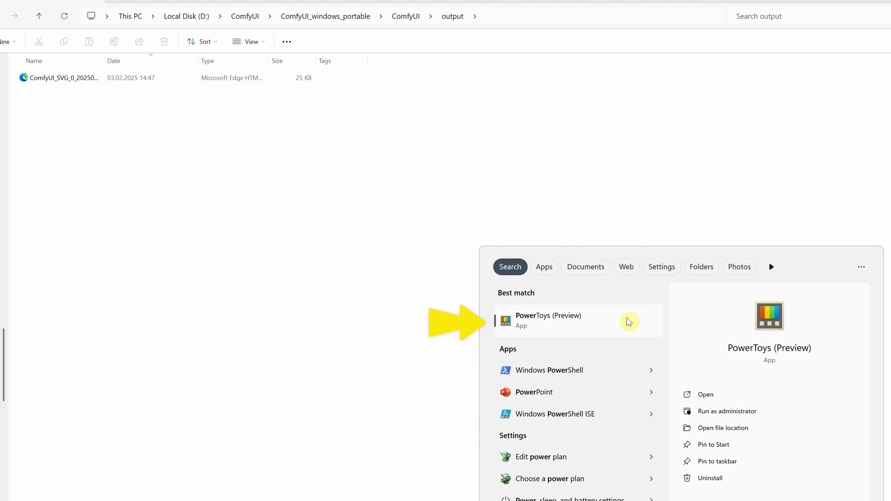
click(568, 320)
click(180, 248)
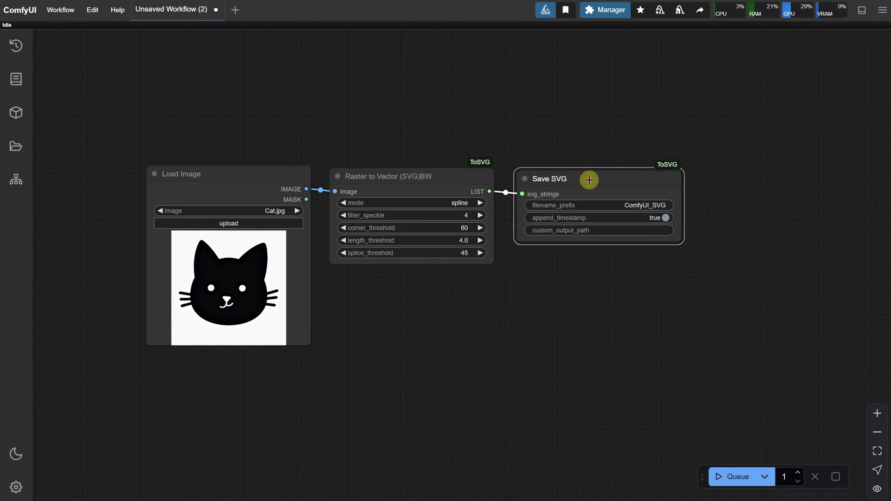
Set the Save SVG node's filename prefix to 'svg'.
drag(591, 181, 594, 259)
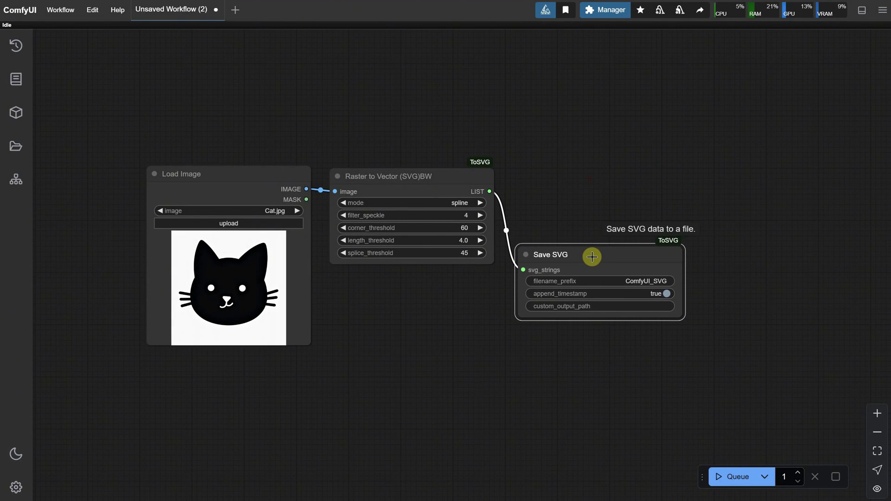
click(642, 280)
text(svg)
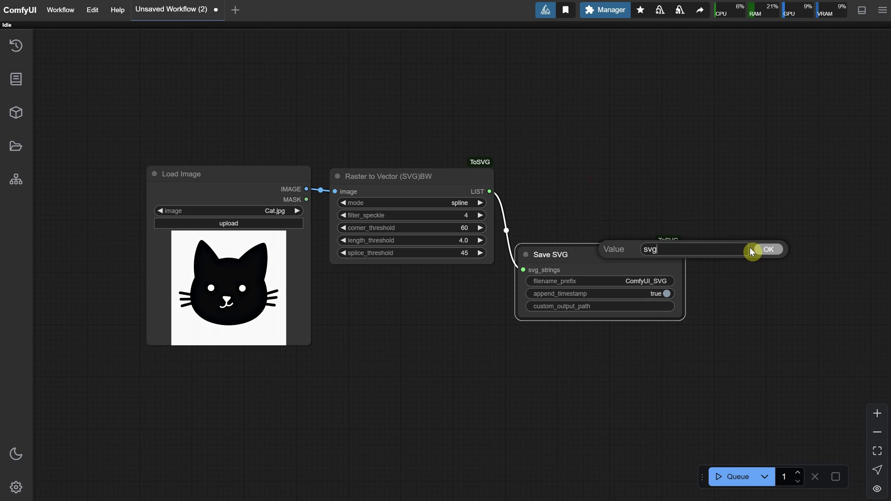
click(764, 250)
Add a Vector to Raster (SVG) node linked from the LIST output.
drag(489, 186, 492, 192)
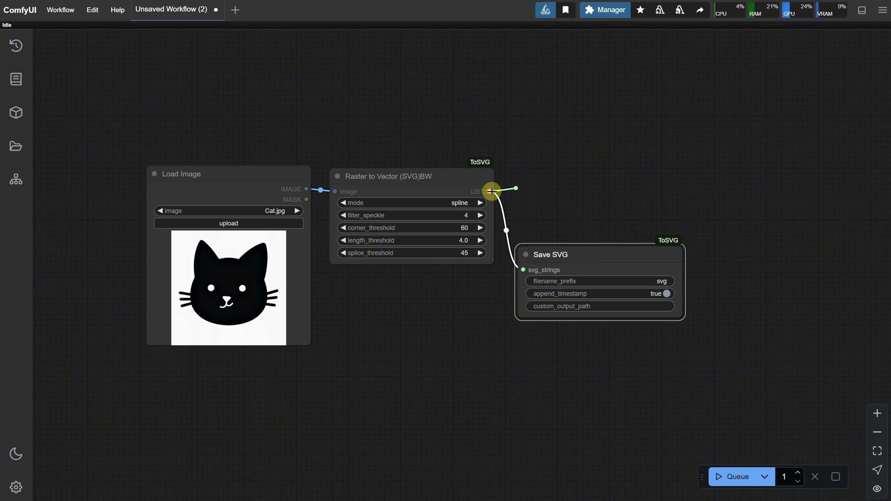
drag(583, 161, 582, 166)
click(589, 175)
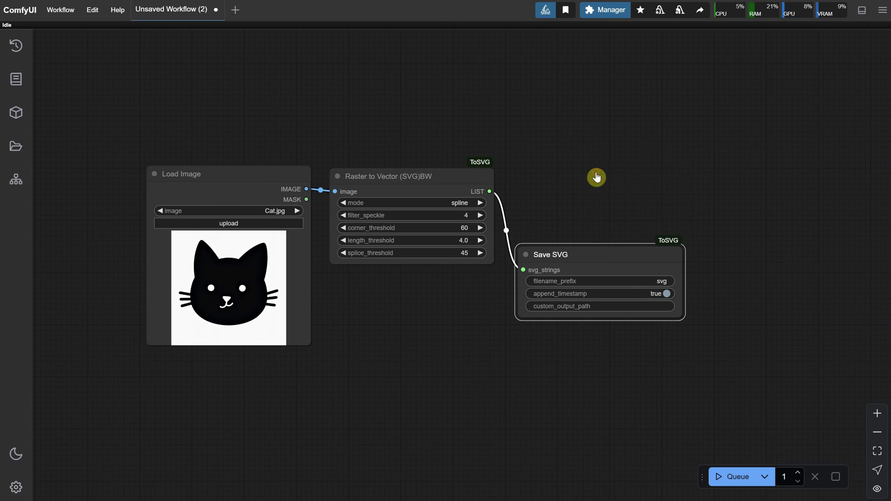
text(svg)
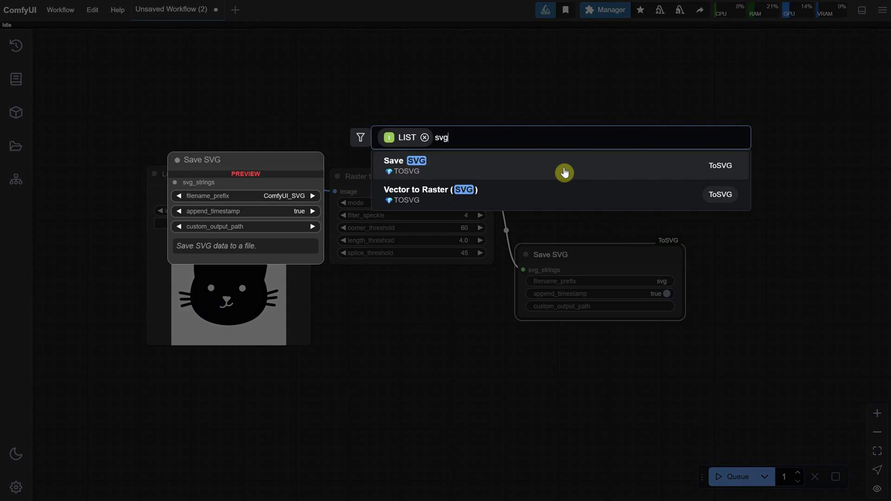
click(458, 195)
drag(640, 171, 576, 176)
Attach a Save Image node to its IMAGE output, run the workflow, and tidy the node layout.
drag(654, 189, 728, 196)
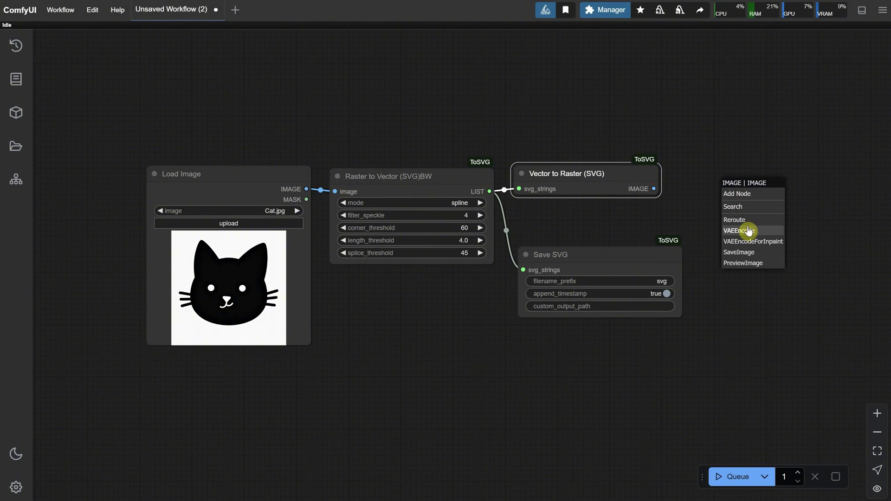
click(745, 252)
drag(757, 186, 708, 159)
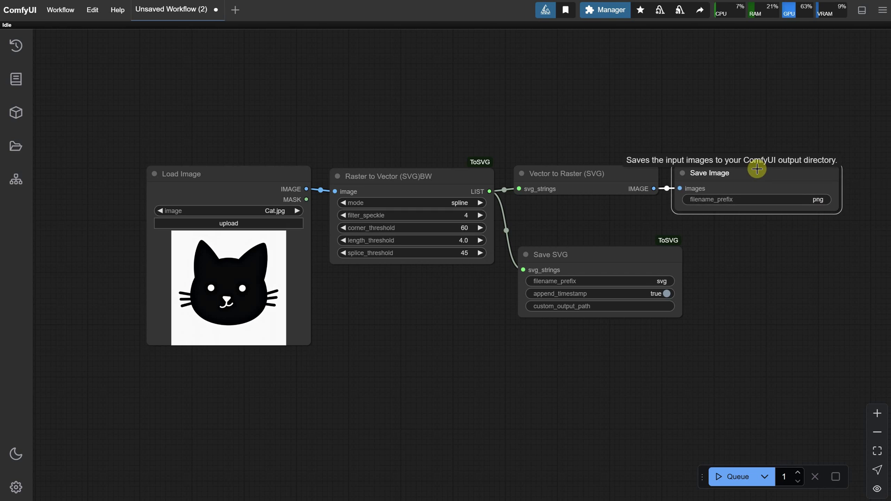
click(734, 477)
drag(695, 390, 602, 373)
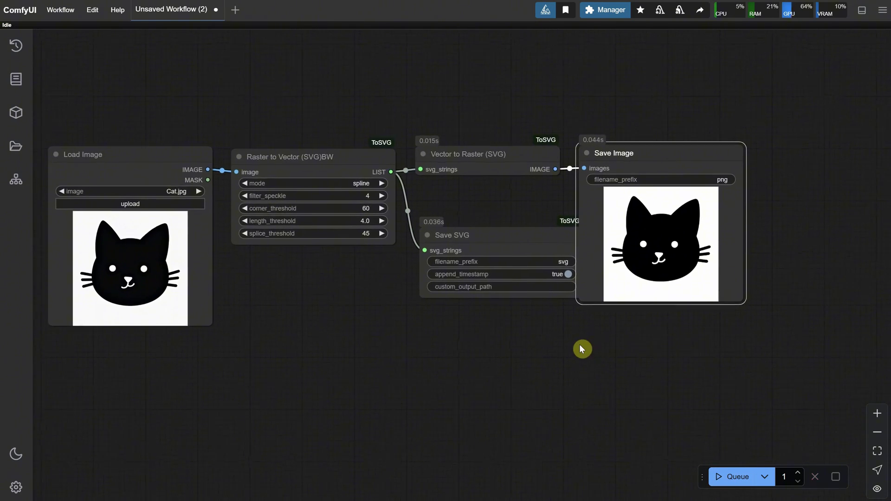
mouse_move(565, 251)
mouse_down()
mouse_move(504, 241)
mouse_move(493, 223)
mouse_up()
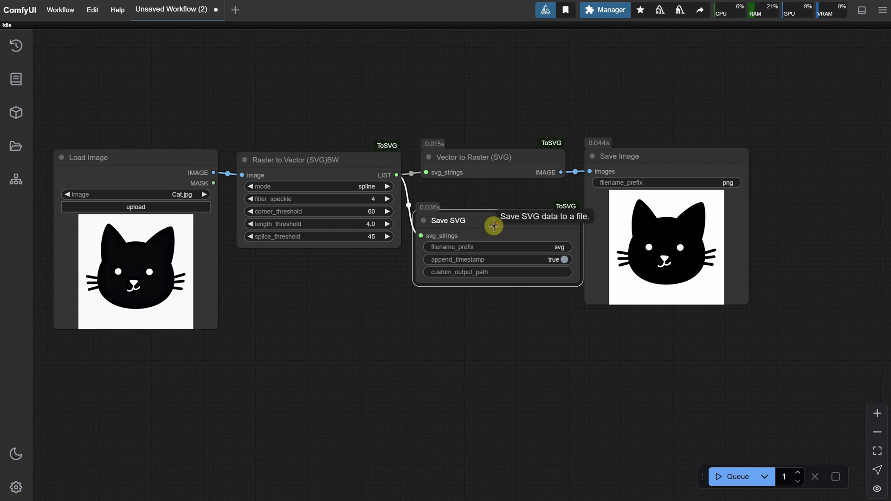
drag(577, 281, 515, 255)
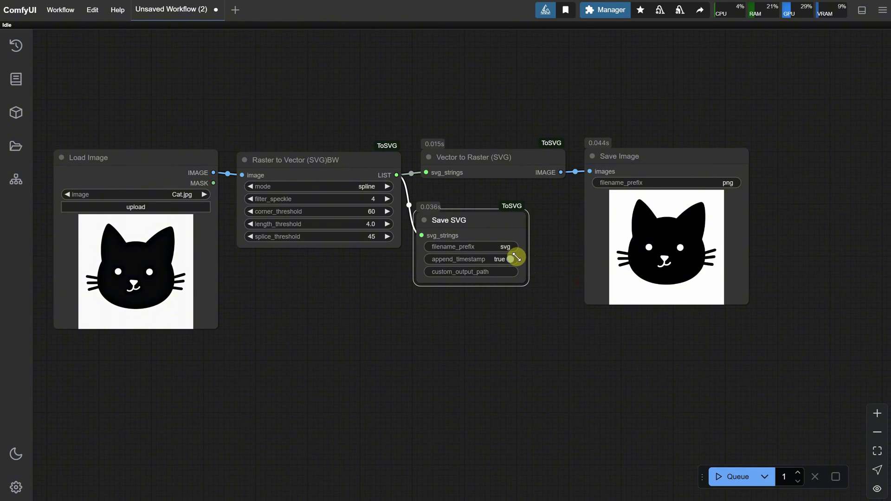
Swap the Load Image source to gnome.jpg and rerun the workflow.
drag(745, 301, 779, 429)
drag(129, 204, 133, 179)
click(133, 179)
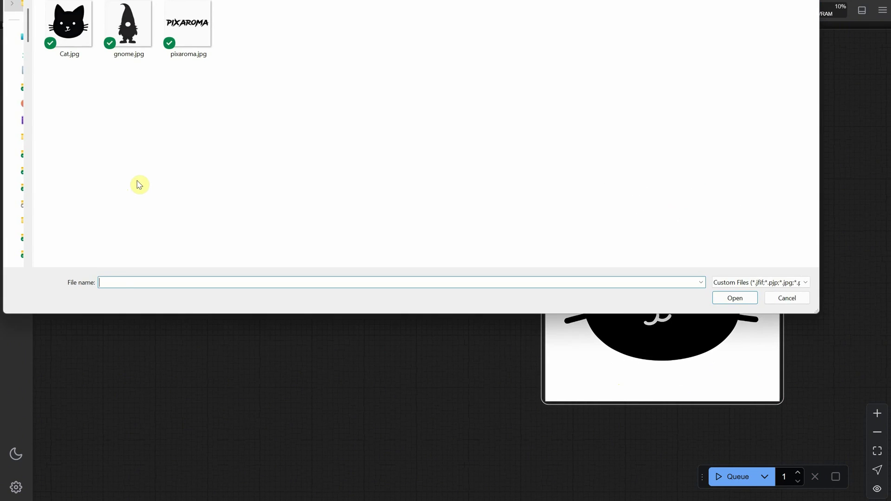
double_click(127, 24)
click(731, 476)
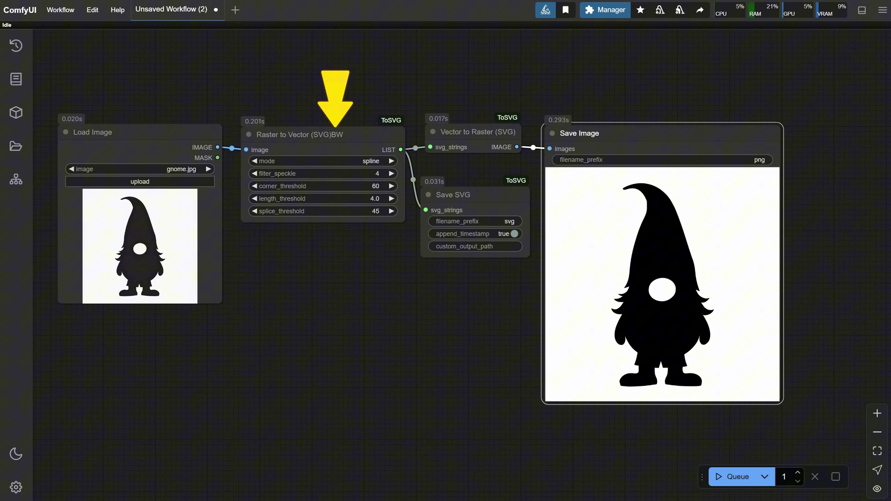
Rerun the vectorizer in polygon mode and zoom in to inspect the gnome's edges.
scroll(449, 292, up, 3)
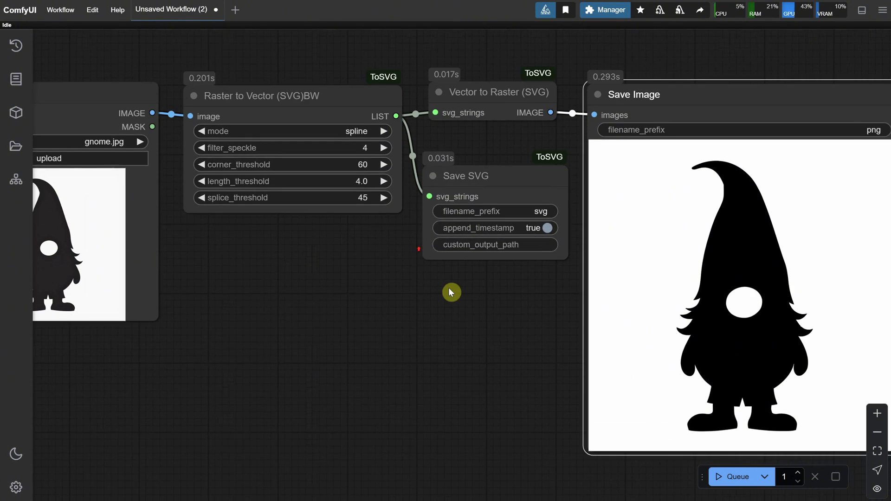
drag(450, 292, 391, 301)
click(300, 146)
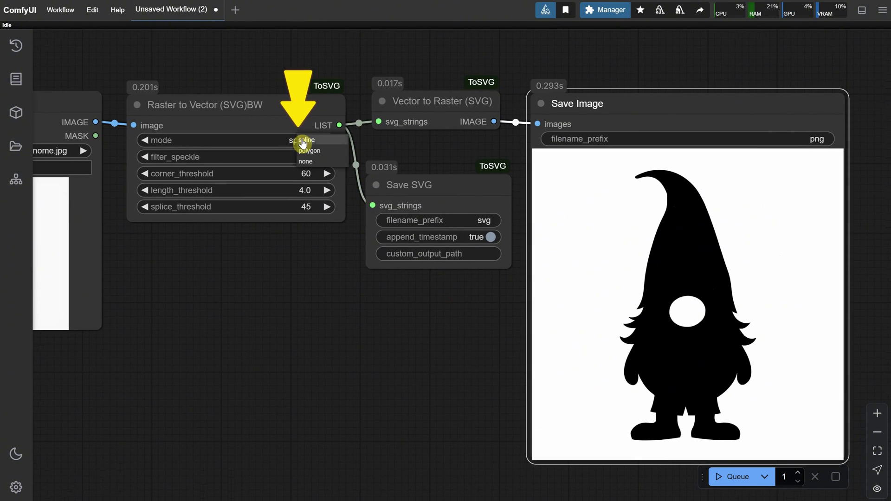
click(308, 155)
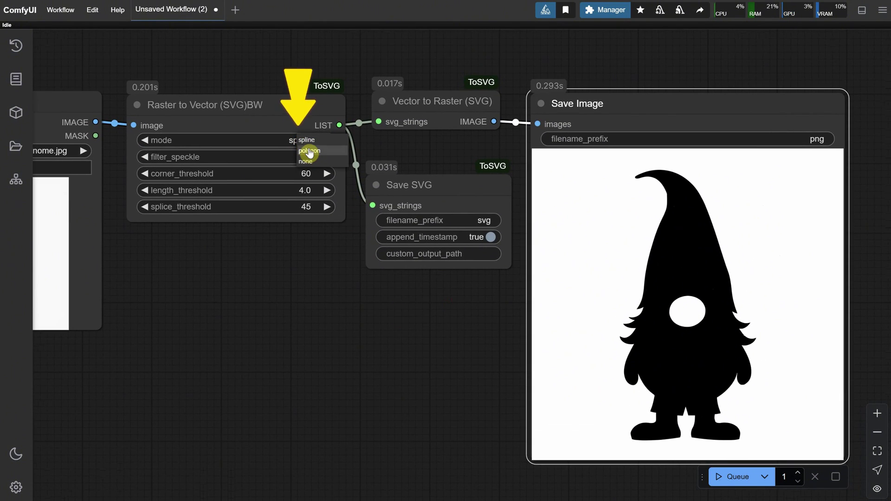
click(732, 481)
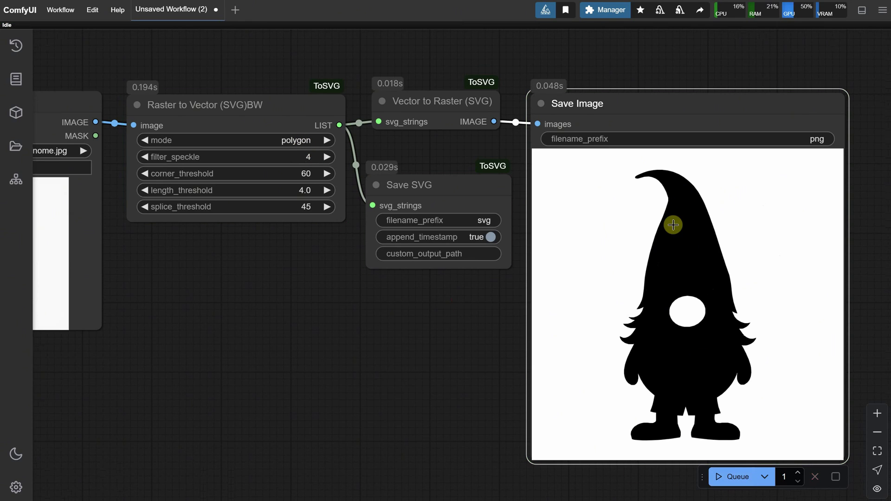
scroll(730, 240, up, 8)
scroll(610, 219, up, 2)
scroll(592, 189, down, 4)
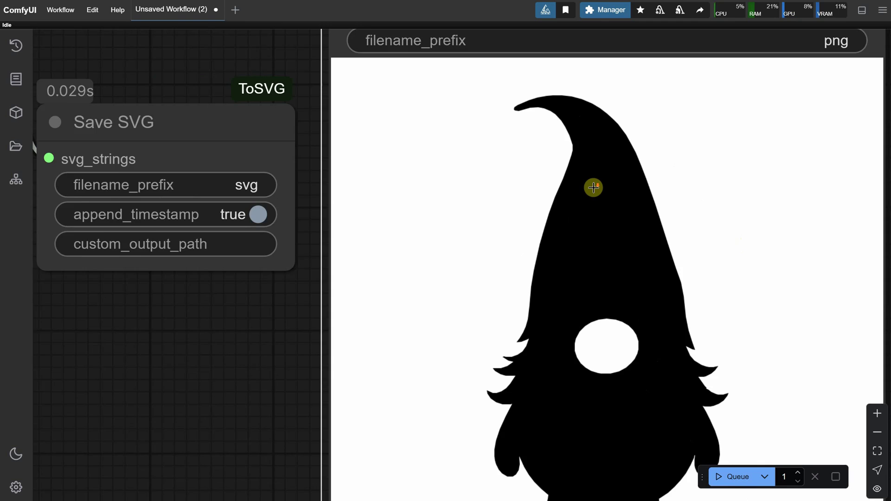
scroll(592, 187, up, 4)
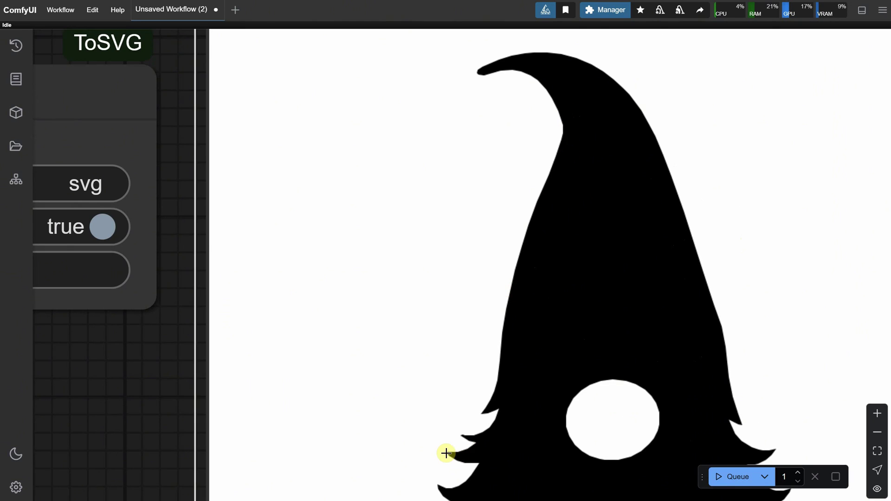
scroll(469, 478, down, 5)
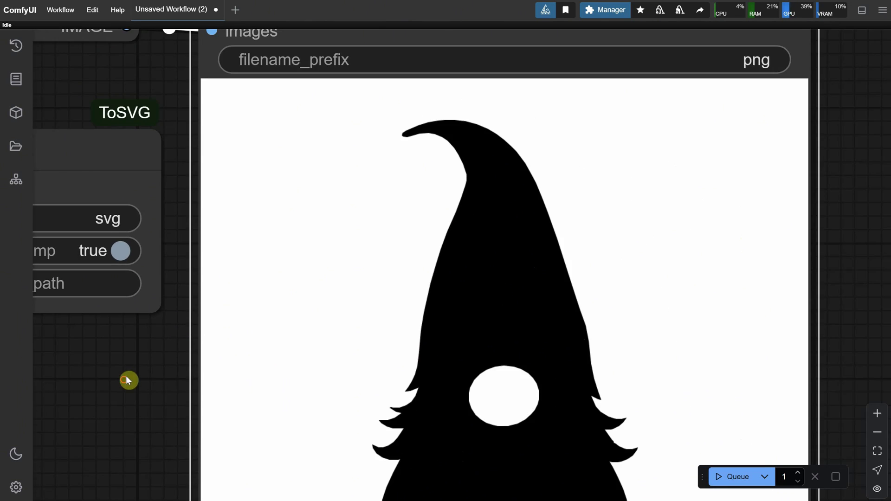
Set the vectorizing mode back to spline and compare the result.
click(157, 130)
click(156, 126)
scroll(284, 283, up, 3)
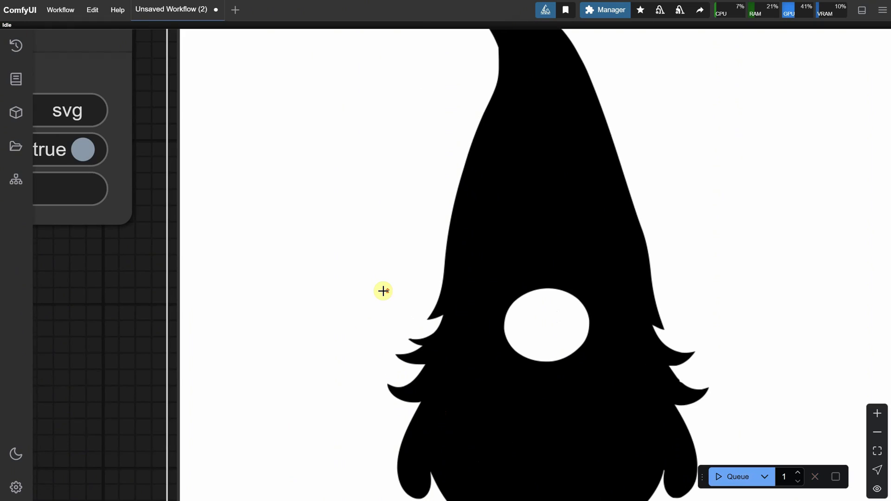
scroll(153, 417, down, 5)
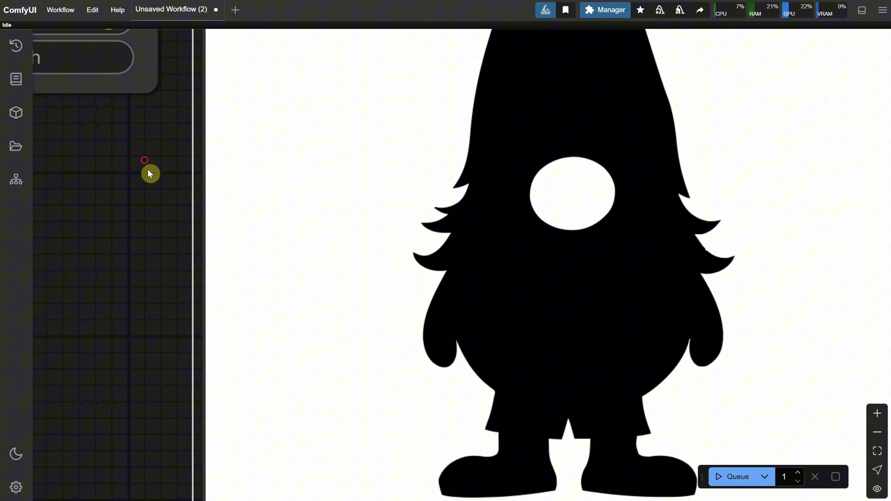
scroll(190, 393, down, 5)
scroll(191, 393, down, 5)
scroll(405, 316, up, 3)
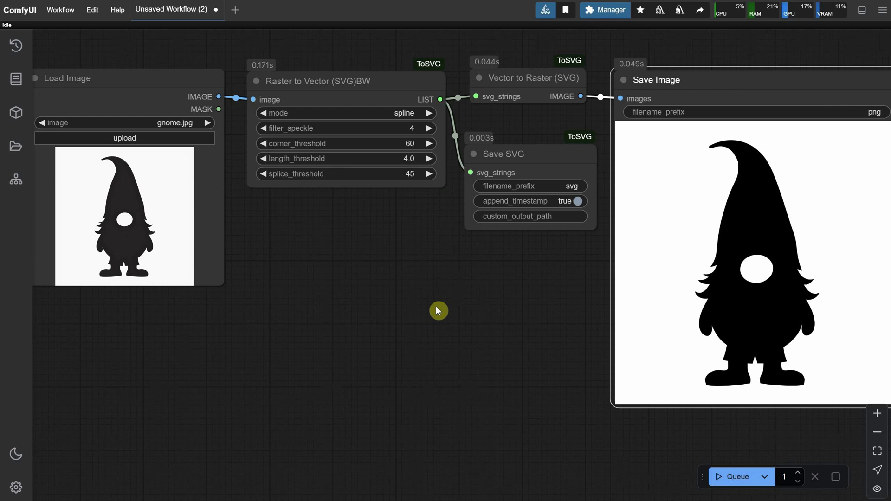
scroll(435, 306, down, 2)
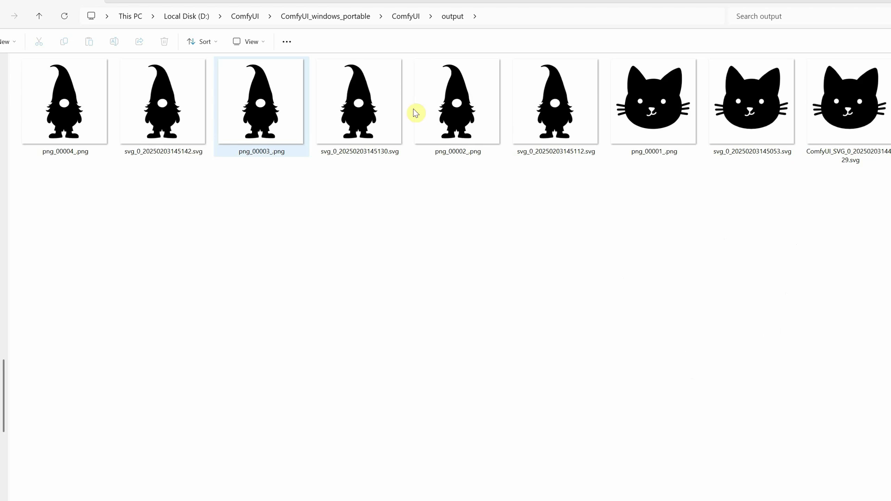
Open svg_0_20250203145142.svg with Adobe Illustrator 2024.
click(76, 113)
click(153, 120)
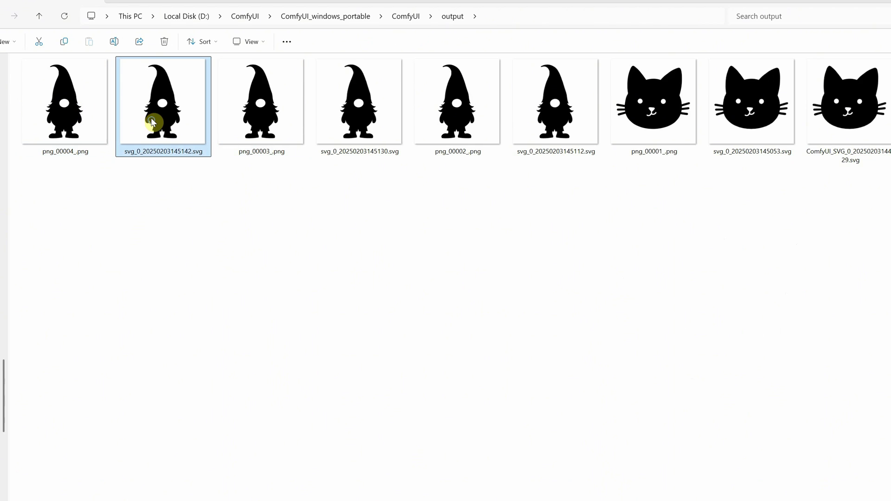
right_click(175, 136)
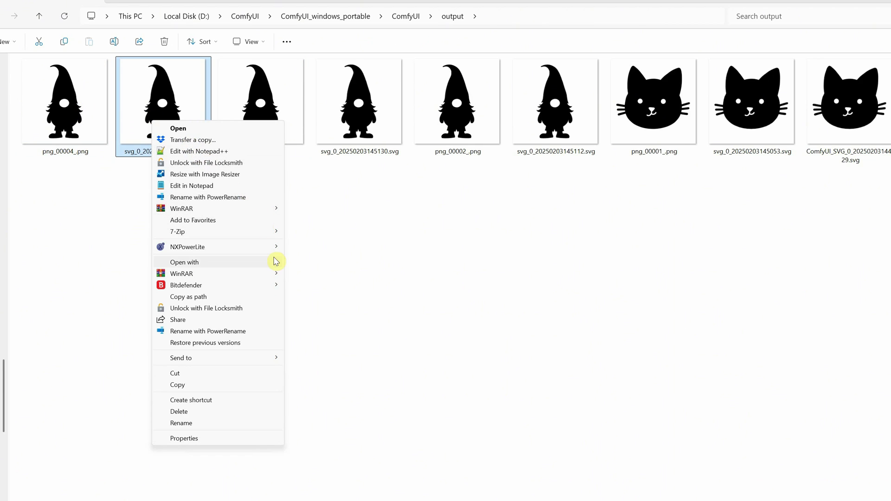
mouse_move(275, 262)
click(307, 264)
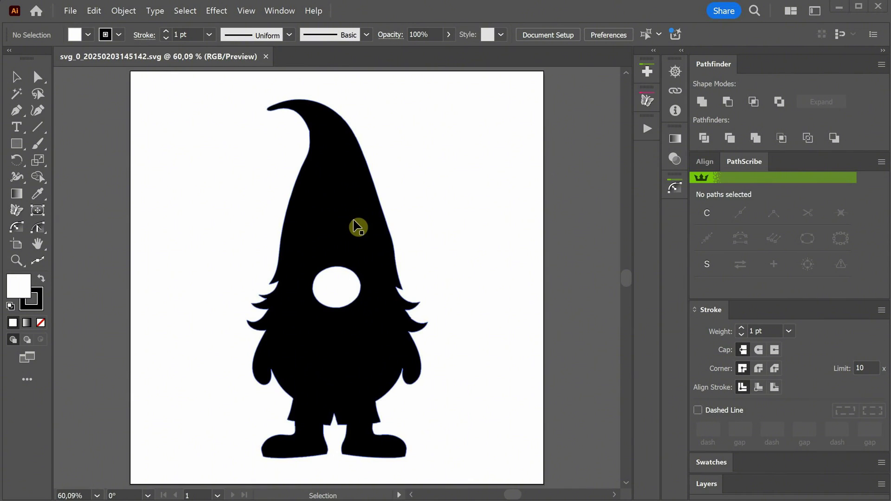
Inspect the gnome's anchor points with Direct Selection and toggle its visibility in Layers.
click(358, 227)
drag(367, 243, 354, 228)
click(36, 76)
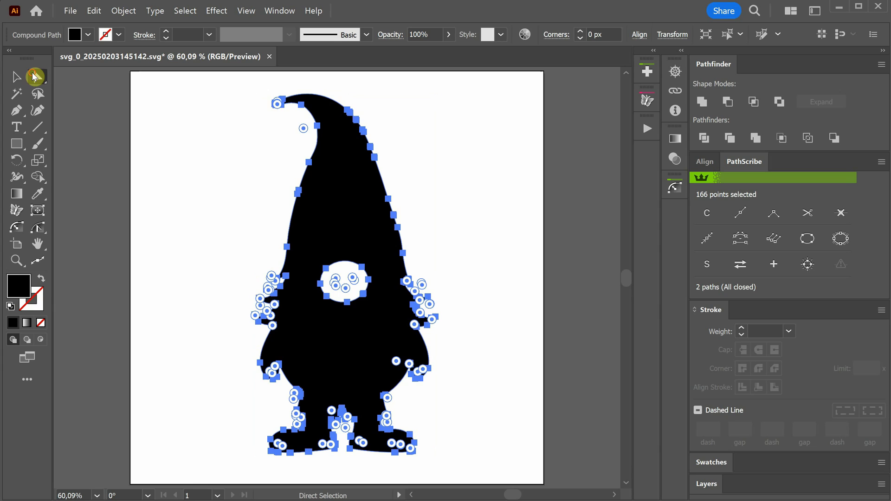
click(533, 292)
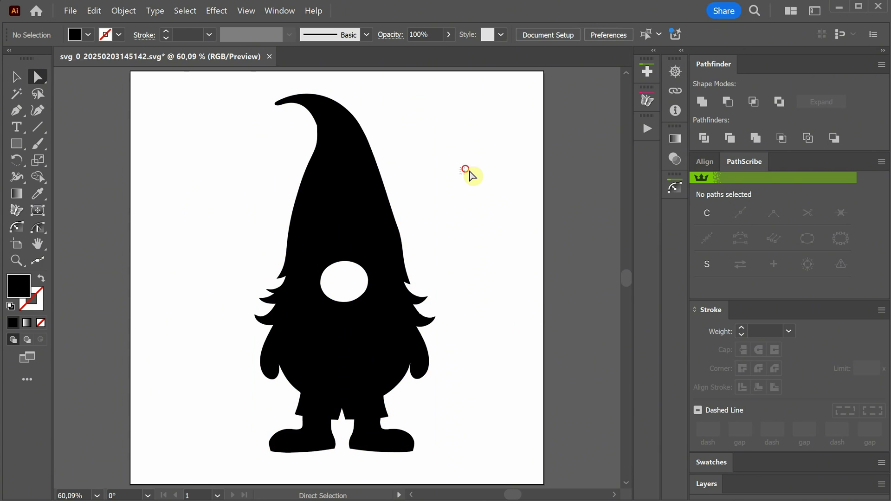
drag(469, 175, 340, 304)
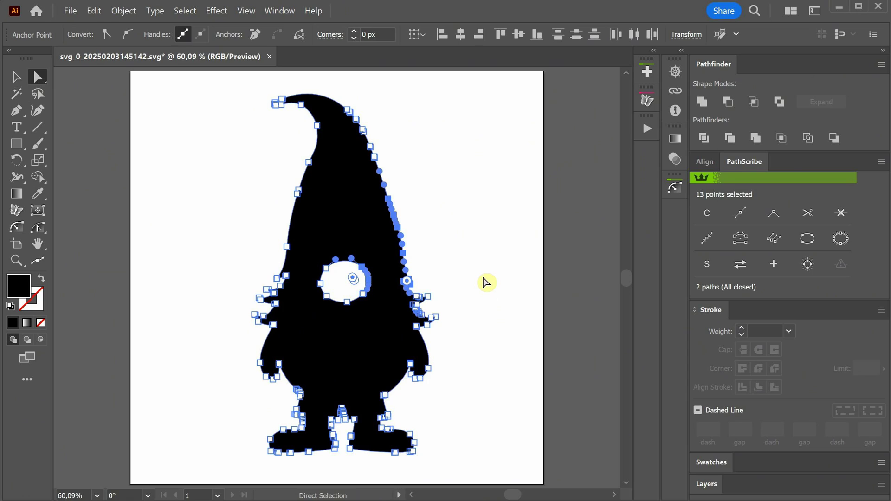
click(485, 282)
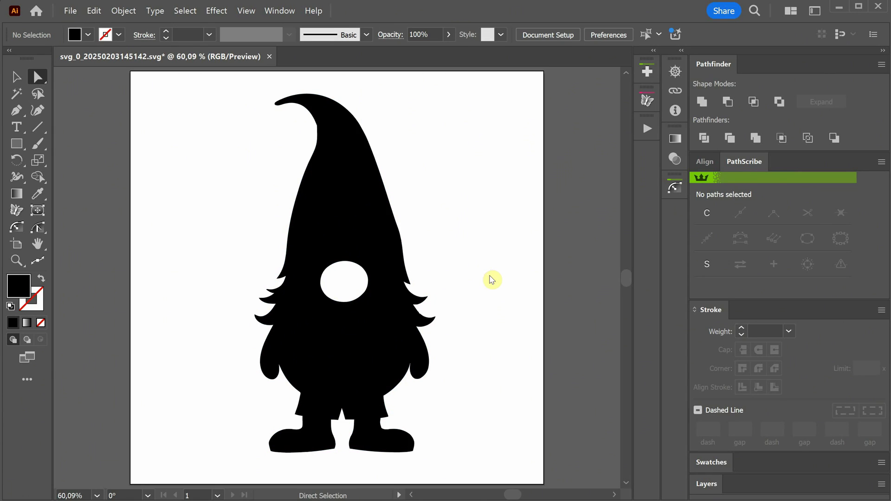
click(707, 483)
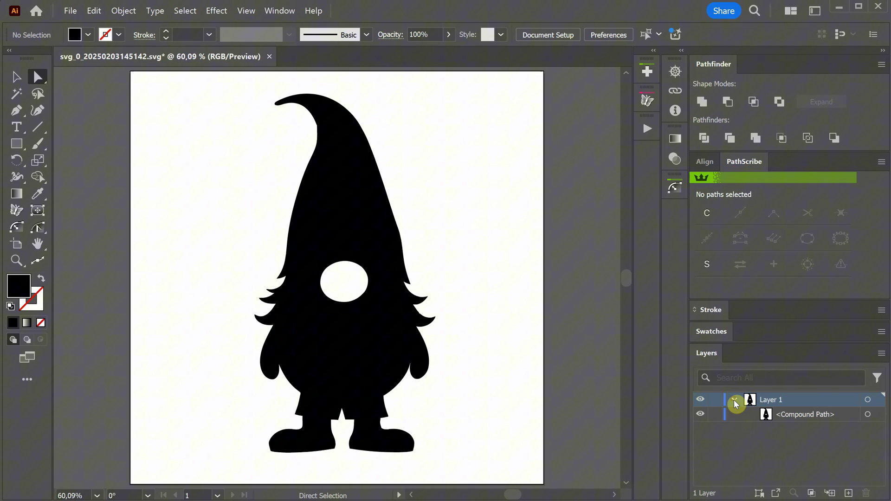
click(700, 414)
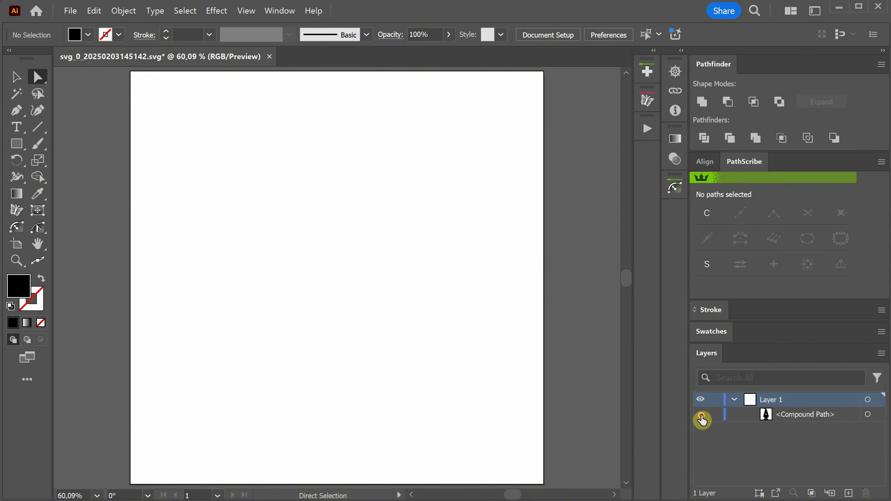
click(700, 414)
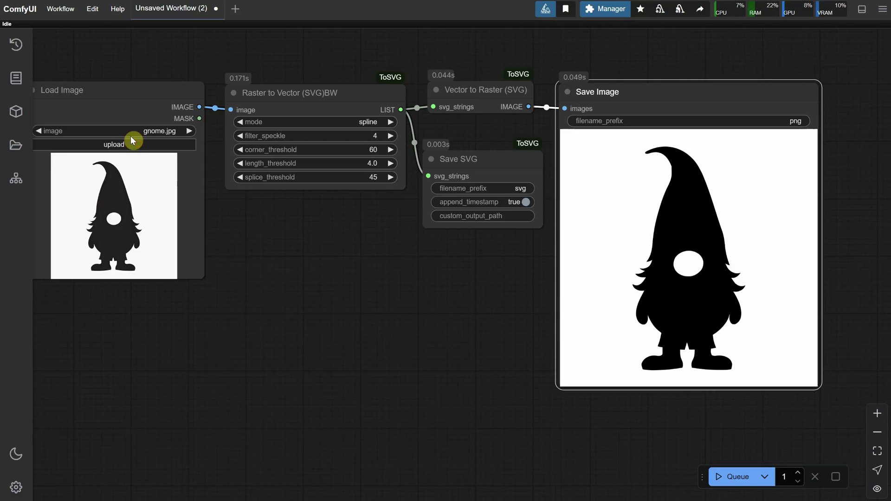
Load pixaroma.jpg as the ComfyUI source image and rerun the workflow.
click(133, 139)
double_click(191, 27)
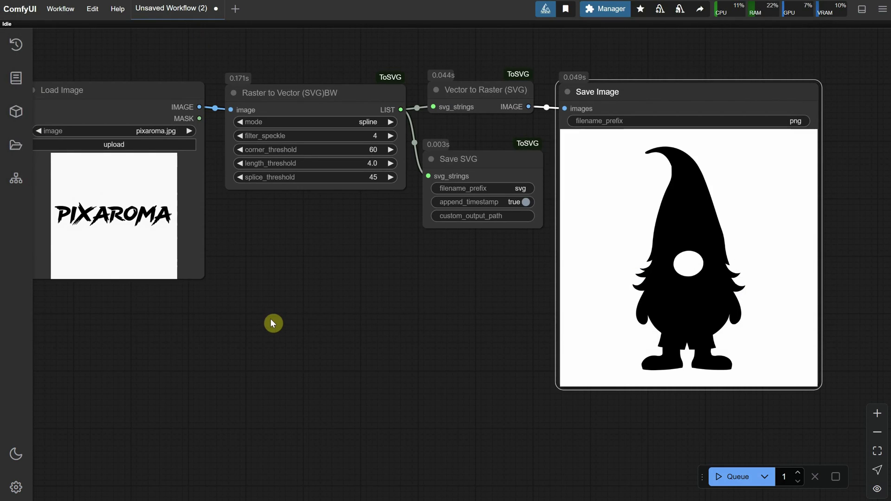
click(714, 466)
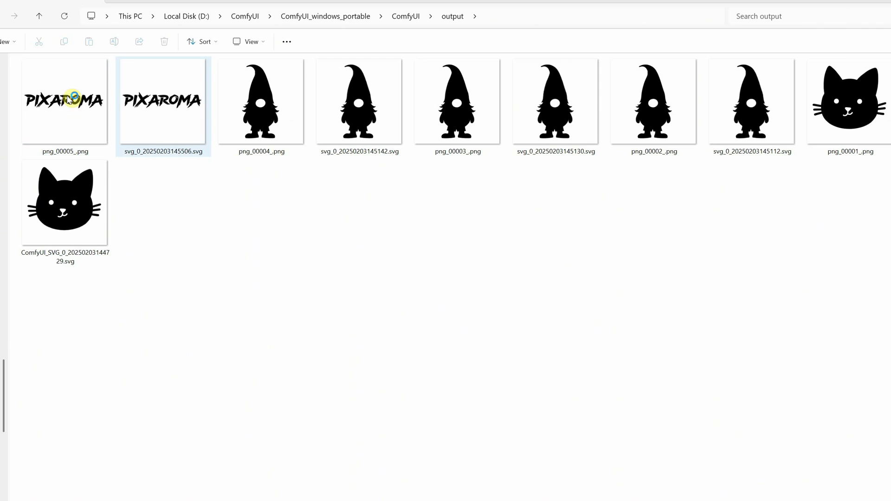
Open svg_0_20250203145506.svg in Illustrator and expand Layer 1 to view its paths.
double_click(145, 101)
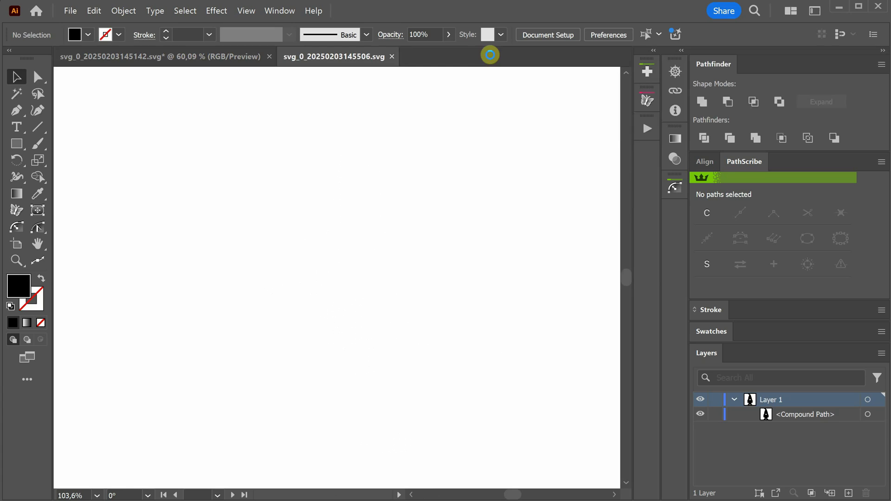
scroll(446, 189, down, 1)
click(733, 400)
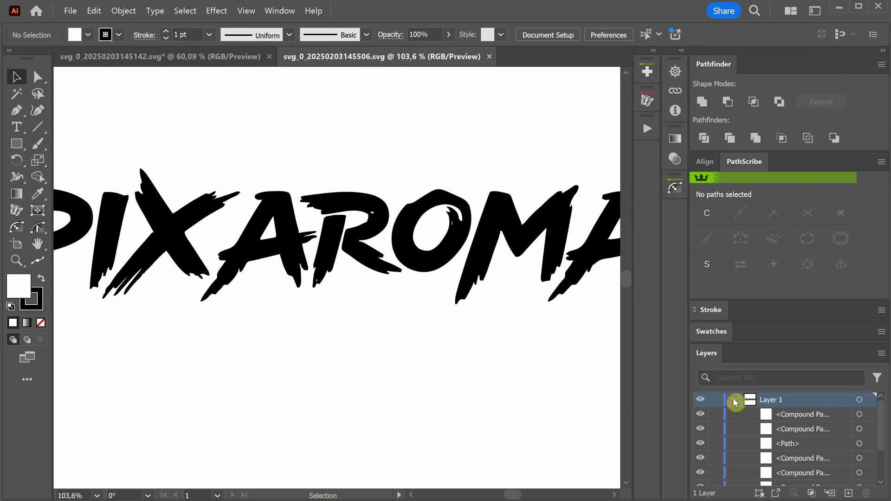
click(701, 414)
click(701, 414)
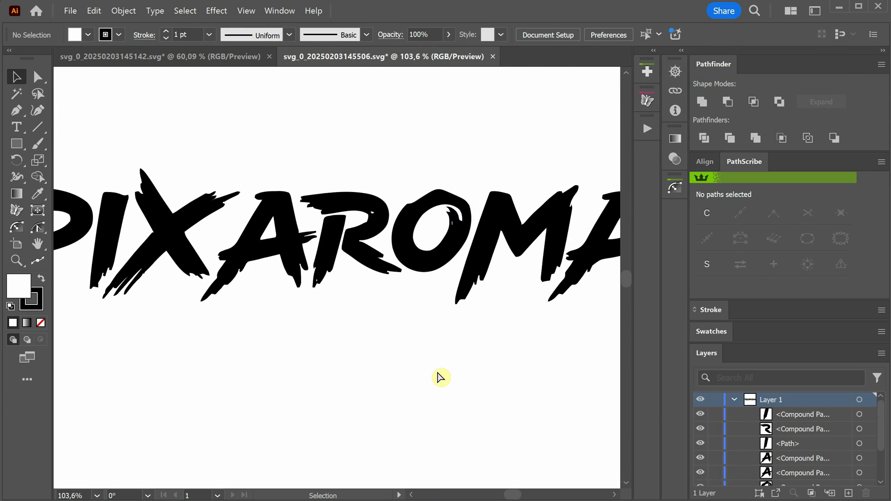
Fit the artboard, select all 16 PIXAROMA paths and unite them with Pathfinder.
key(ctrl+0)
drag(139, 172, 510, 337)
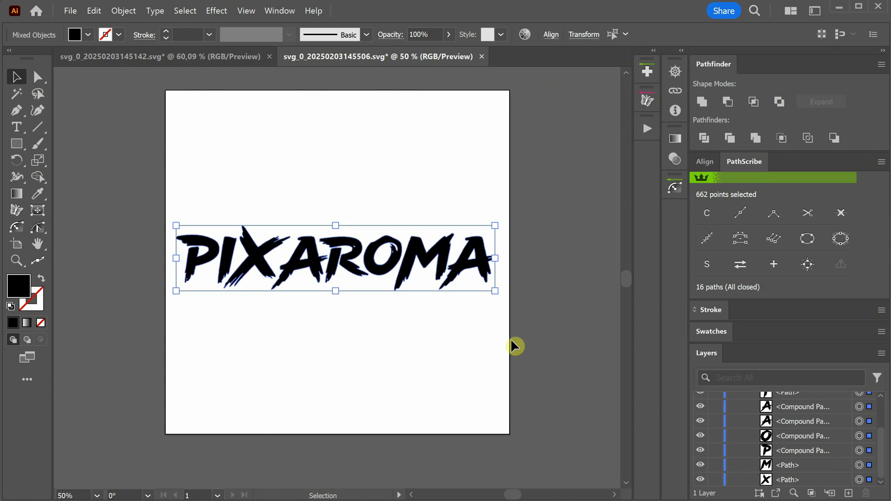
click(706, 102)
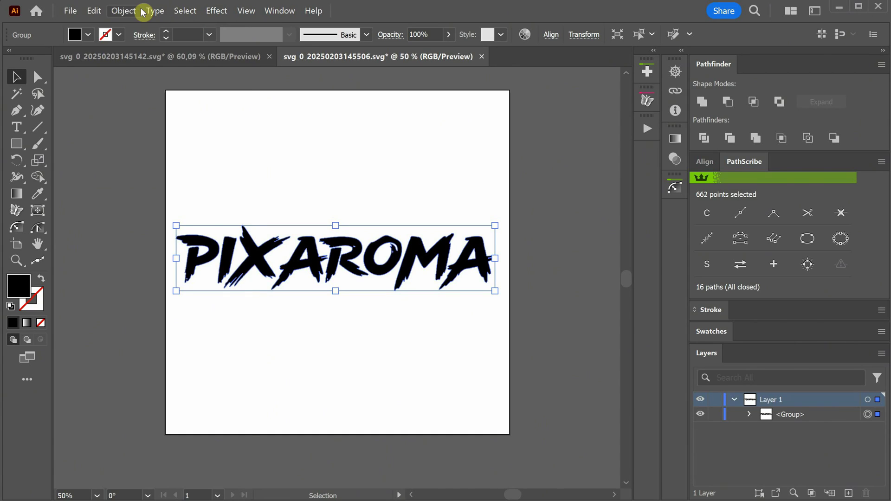
Simplify the PIXAROMA lettering paths from 662 to about 296 anchor points, then check the result.
click(126, 11)
mouse_move(223, 313)
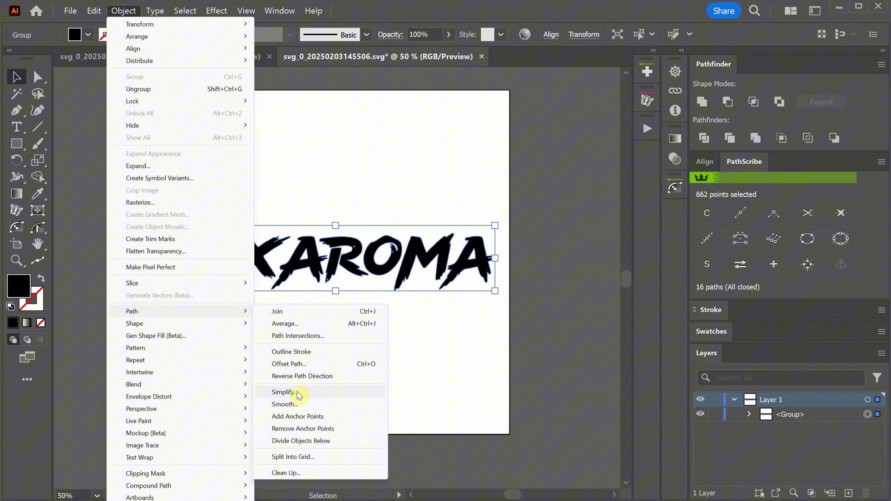
click(298, 394)
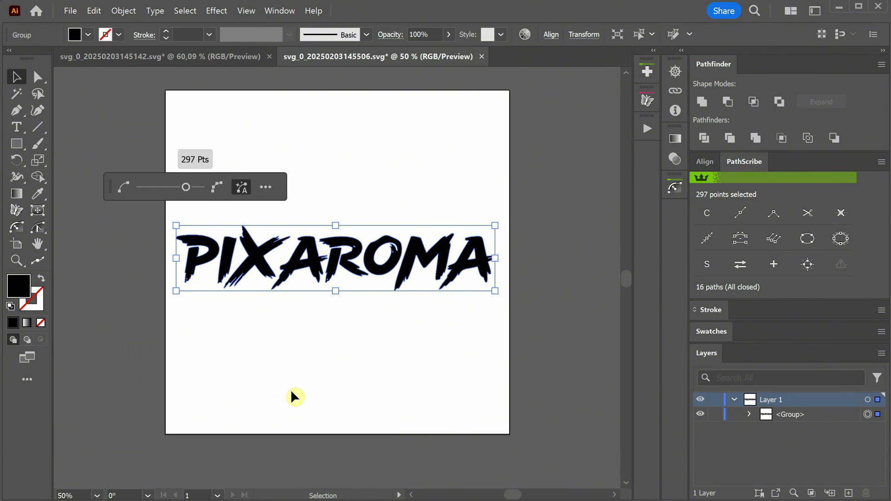
drag(186, 187, 189, 190)
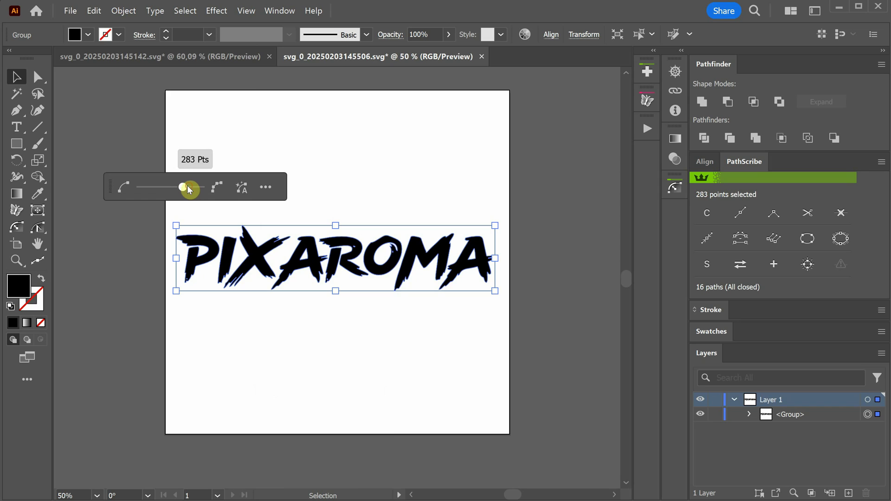
click(273, 160)
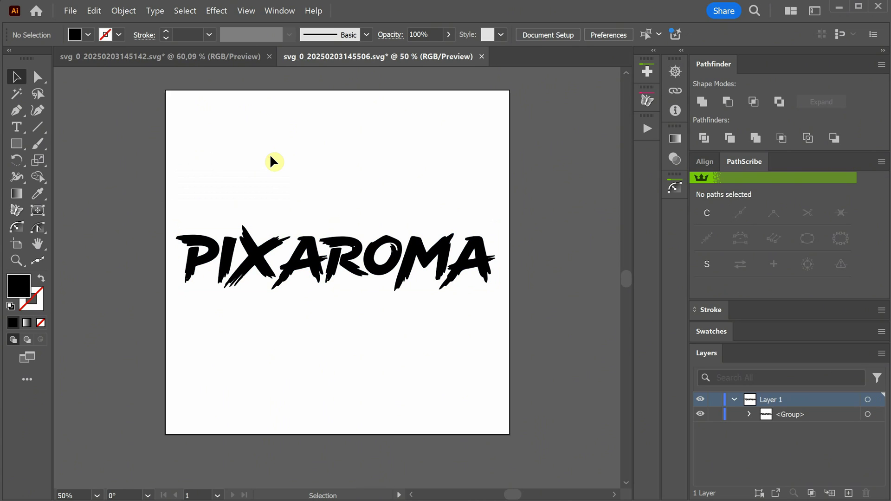
click(296, 259)
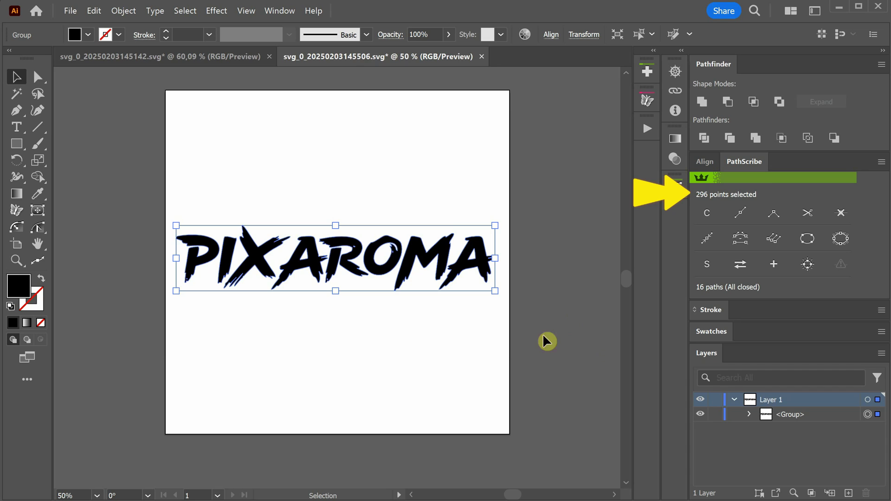
click(404, 168)
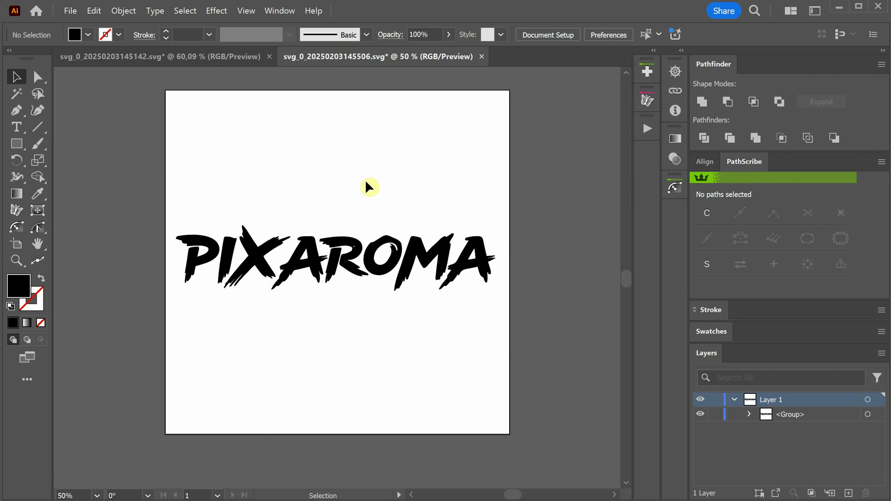
Zoom in and inspect individual anchor points on the simplified R and A.
key(ctrl+1)
key(ctrl+plus)
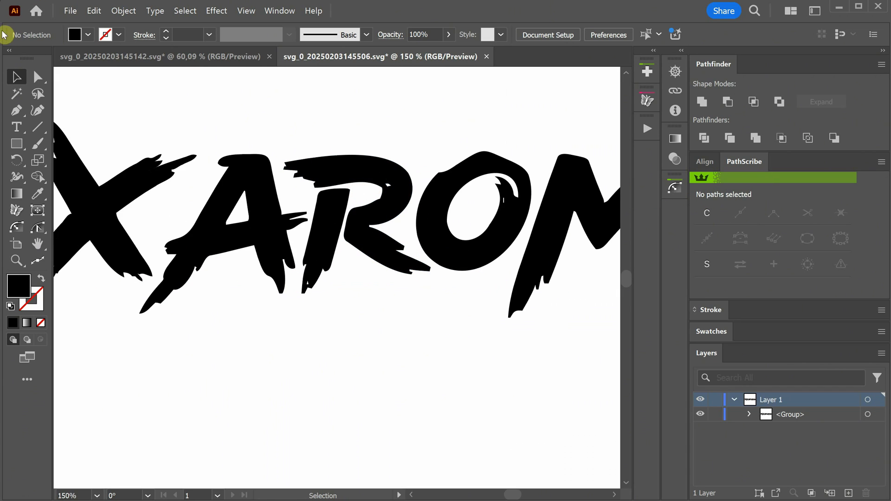
click(37, 79)
click(387, 186)
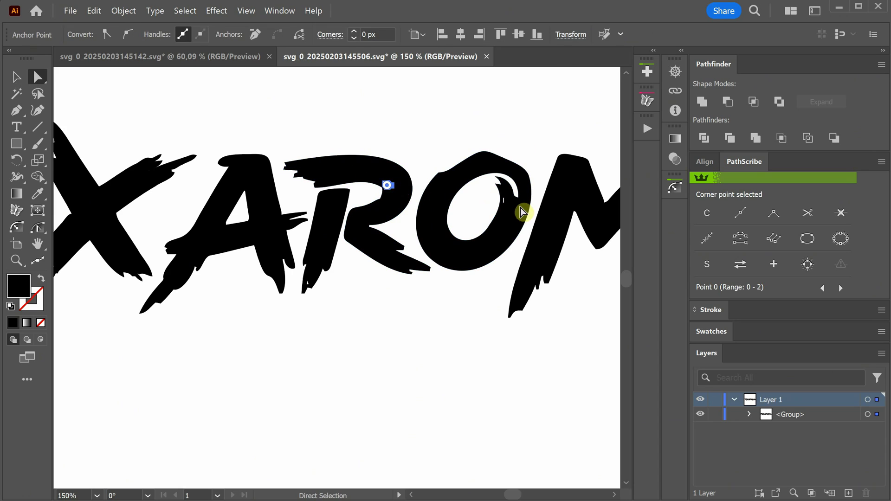
click(513, 122)
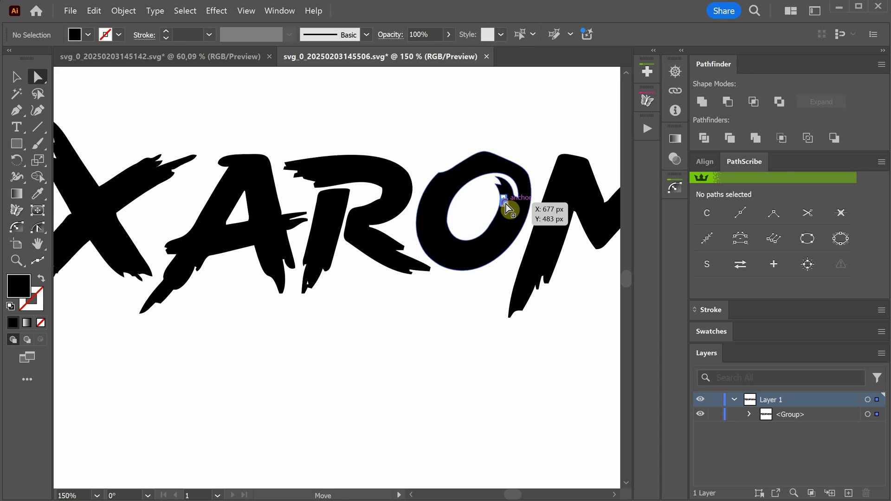
click(306, 282)
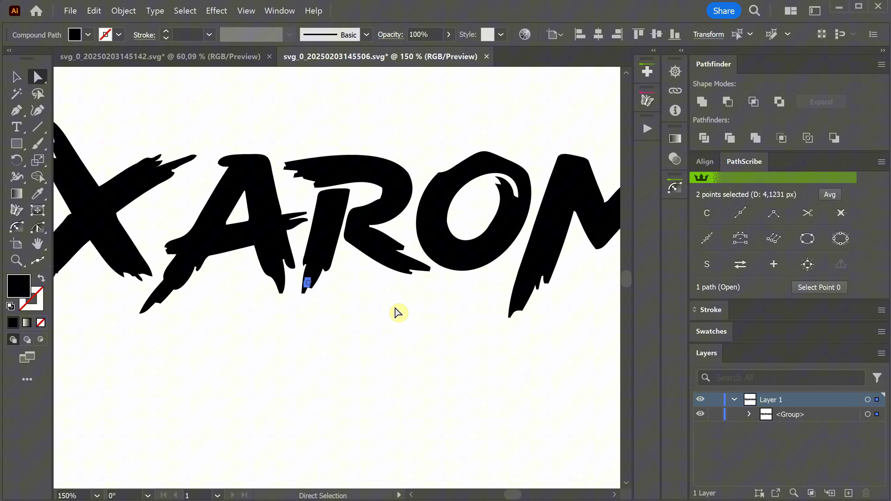
click(400, 316)
click(400, 316)
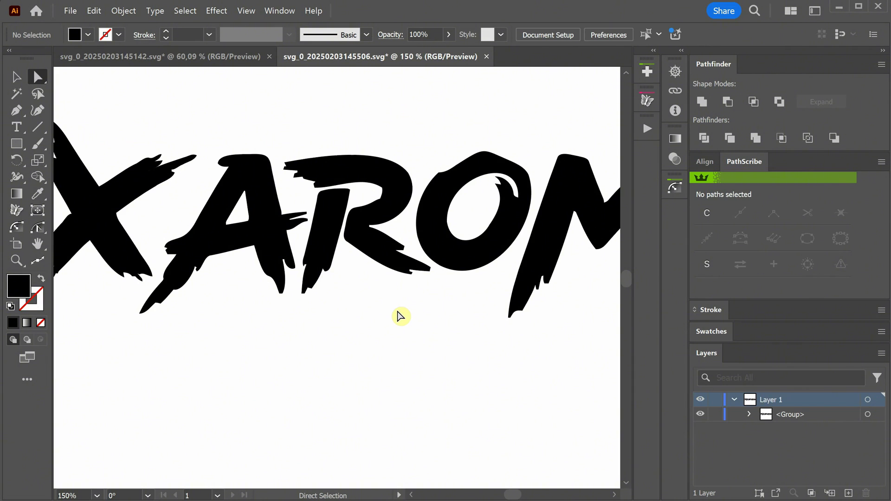
Fit the artboard in view, then enter and exit isolation mode on the PIXAROMA group.
key(ctrl+0)
key(v)
double_click(175, 251)
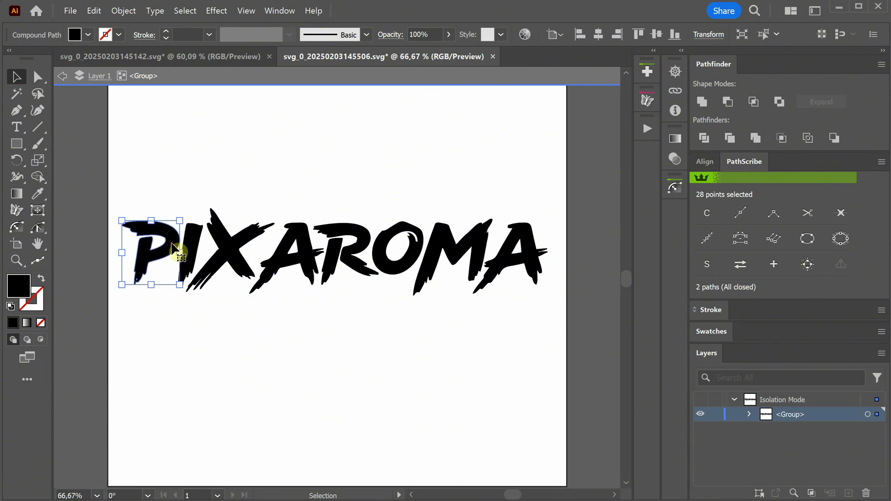
double_click(318, 162)
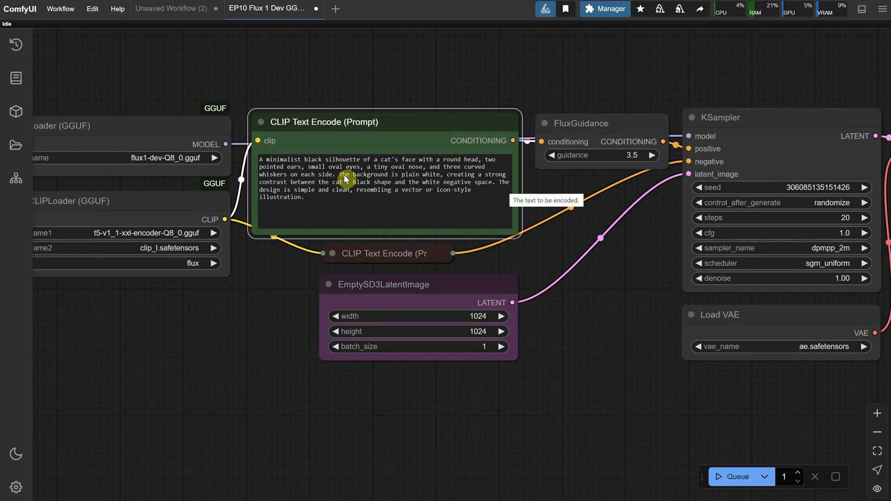
Highlight key phrases of the cat prompt, including 'A minimalist black silhouette' and the white-background sentence.
drag(258, 189, 329, 189)
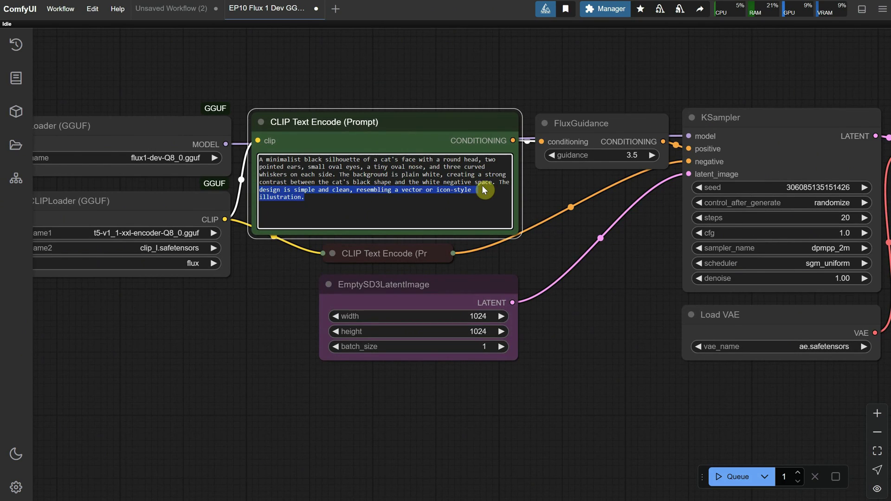
click(317, 157)
drag(360, 160, 259, 159)
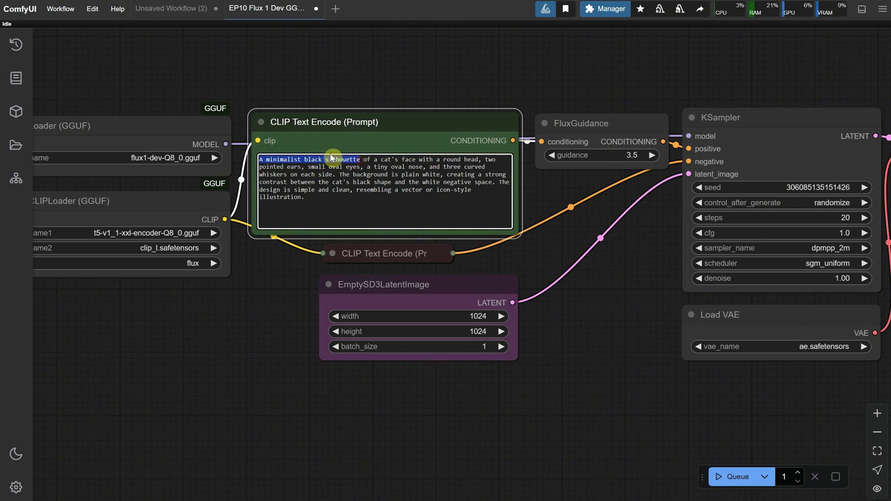
click(445, 177)
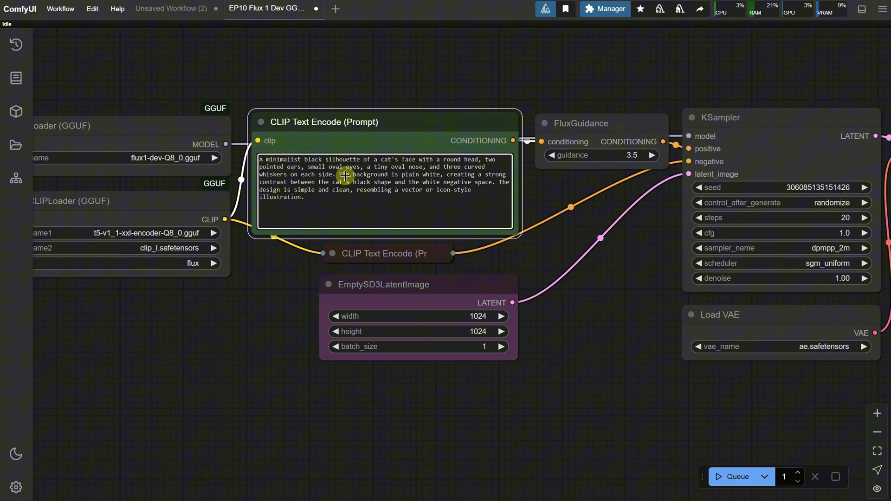
drag(339, 174, 443, 181)
Zoom out to show the whole Flux workflow and queue it to generate an image.
click(586, 347)
scroll(604, 347, down, 3)
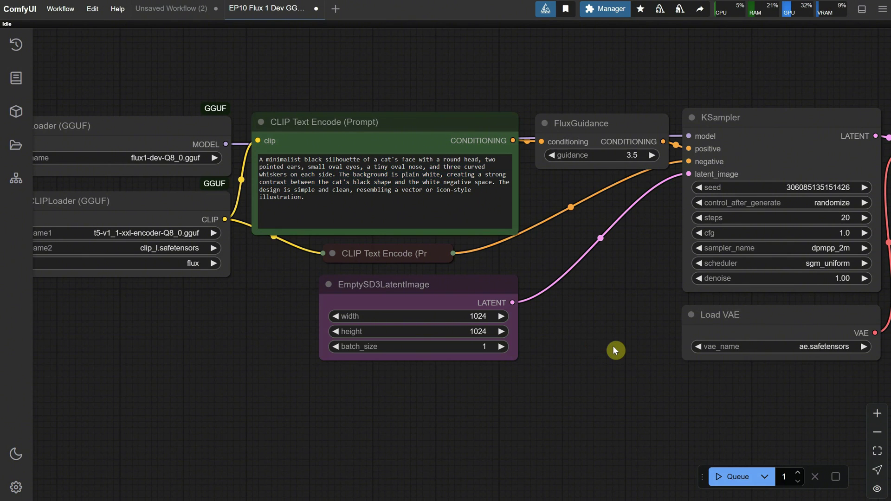
drag(612, 353, 457, 284)
click(733, 476)
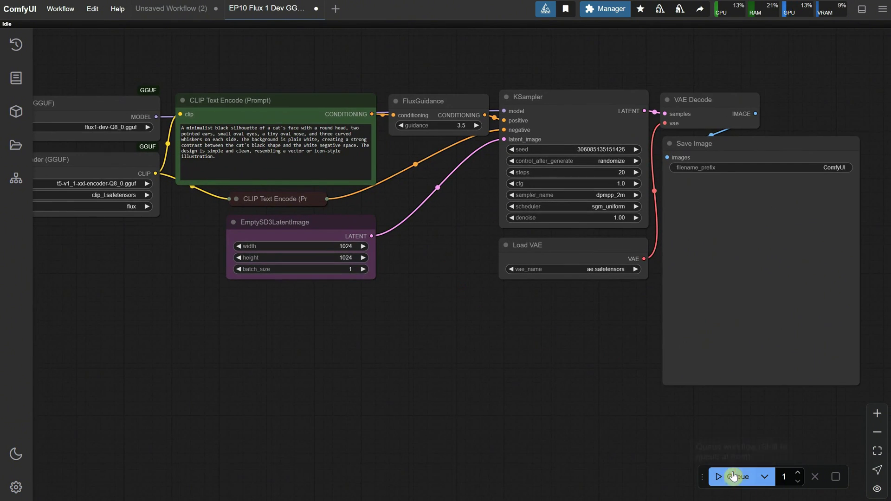
Set KSampler steps to 30 and rerun the Flux workflow for a crisp cat silhouette.
scroll(518, 334, down, 1)
drag(519, 334, 528, 299)
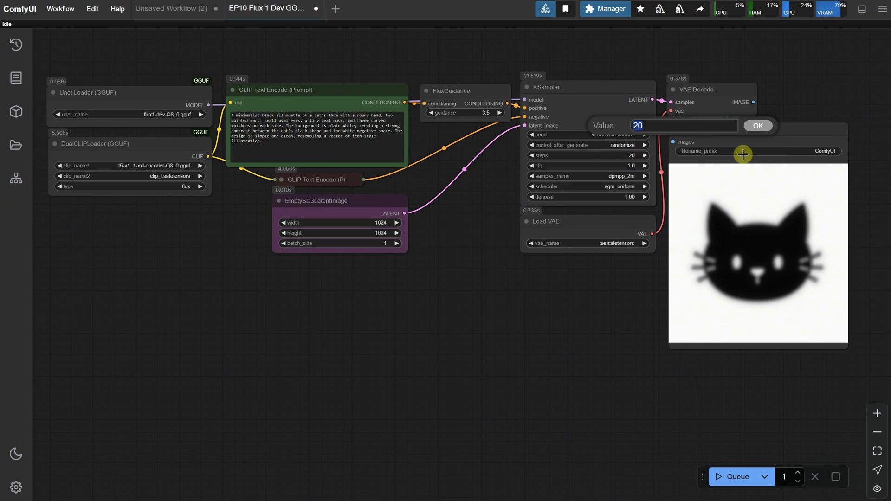
click(630, 156)
text(30)
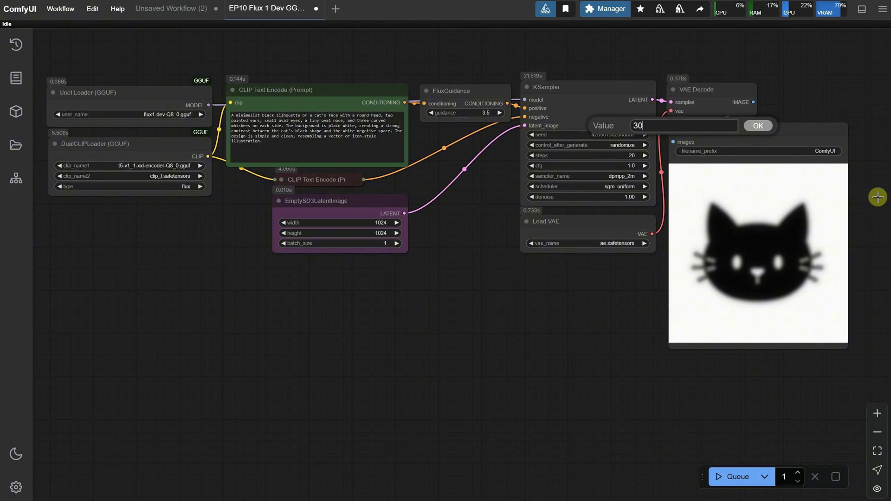
click(757, 125)
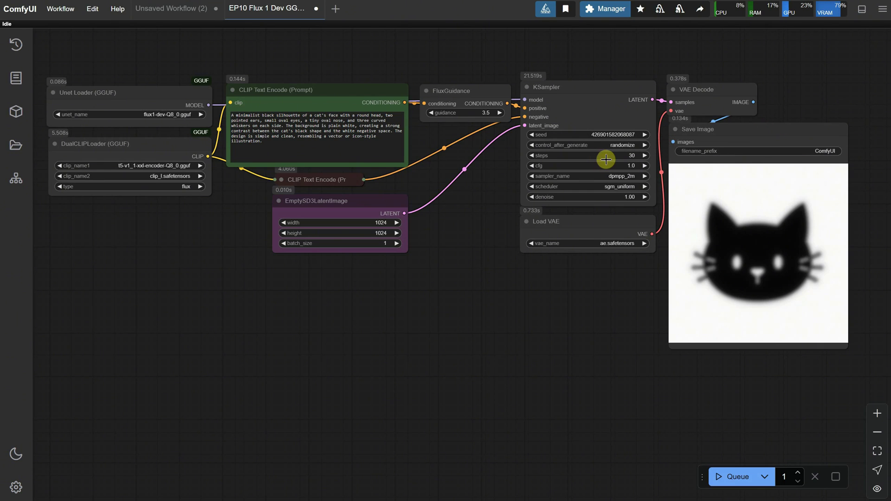
click(742, 476)
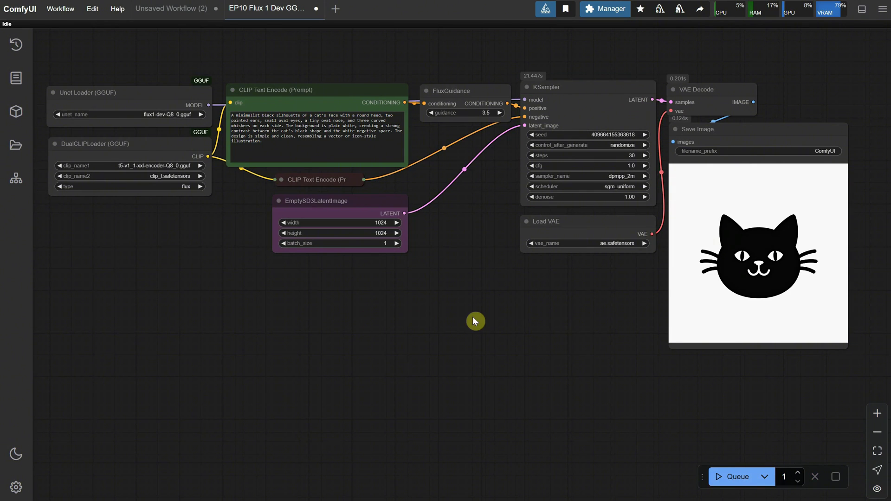
drag(475, 321, 611, 113)
Add a Raster to Vector (SVG)BW node fed by VAE Decode's image output.
click(456, 111)
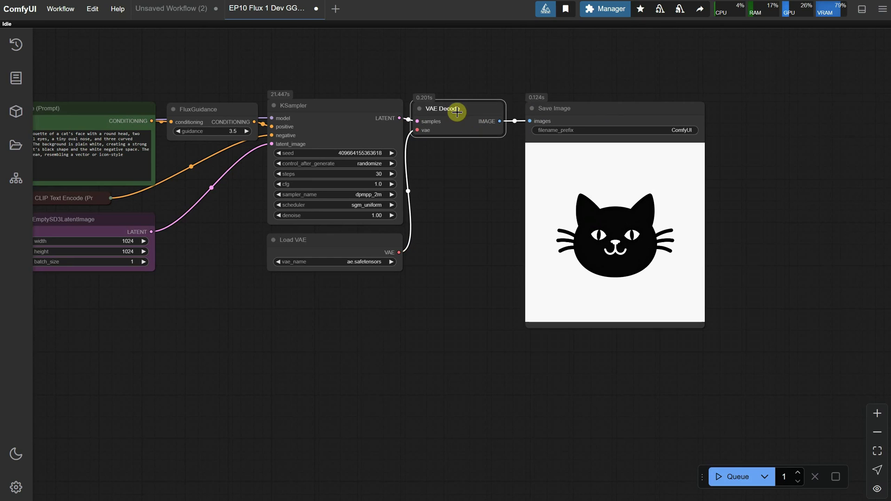
drag(457, 112, 462, 113)
drag(590, 107, 585, 186)
drag(504, 121, 580, 122)
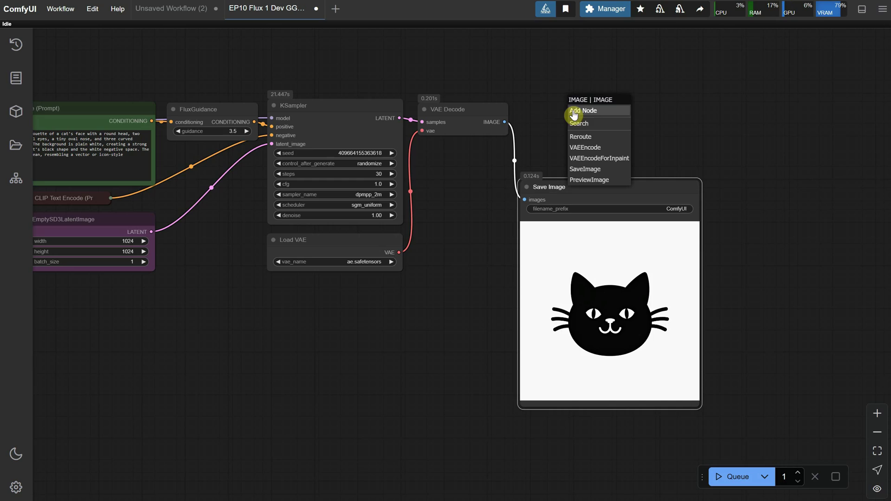
click(580, 121)
text(svg)
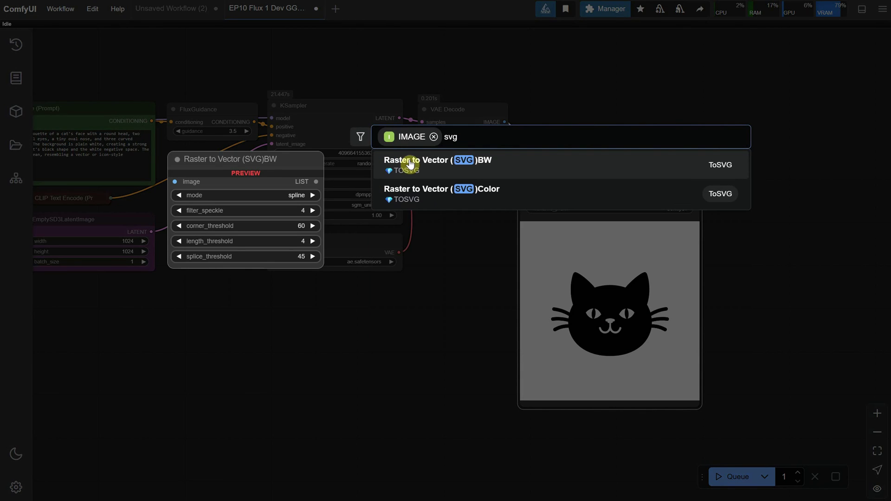
click(493, 169)
drag(636, 115, 594, 89)
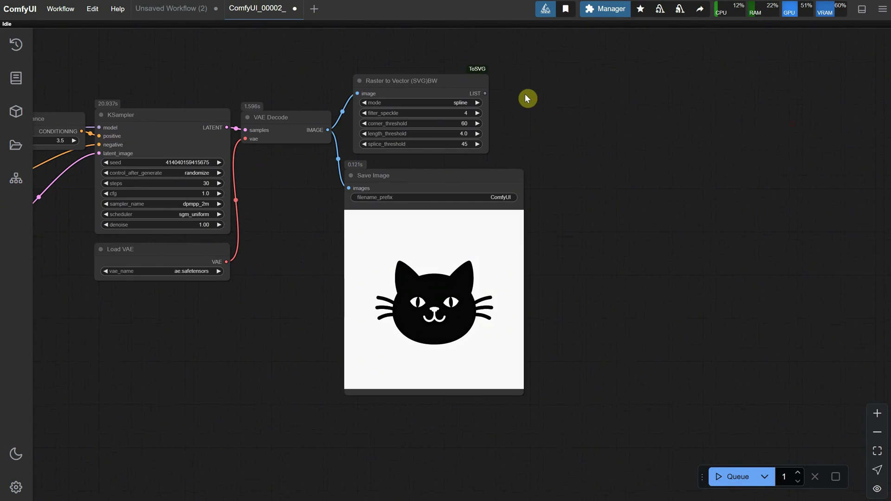
Wire the vector LIST into Save SVG and Vector to Raster (SVG), with a Save Image after it.
drag(485, 94, 569, 83)
click(632, 158)
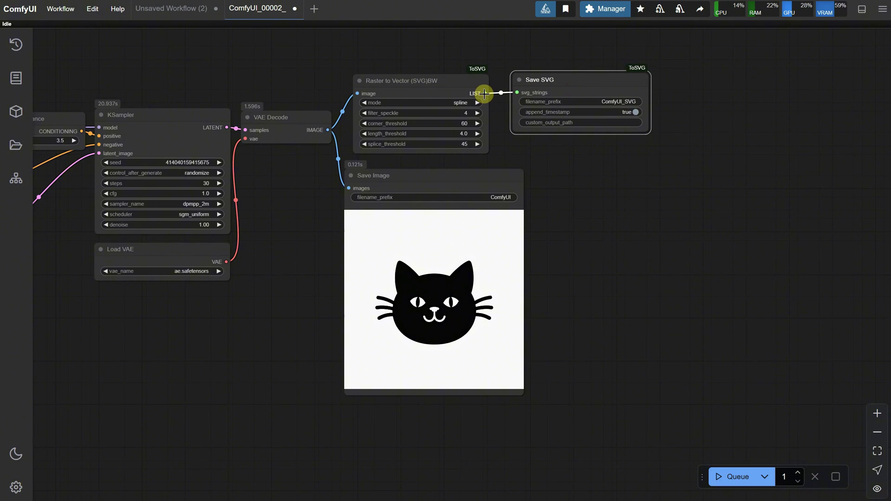
drag(484, 95, 572, 180)
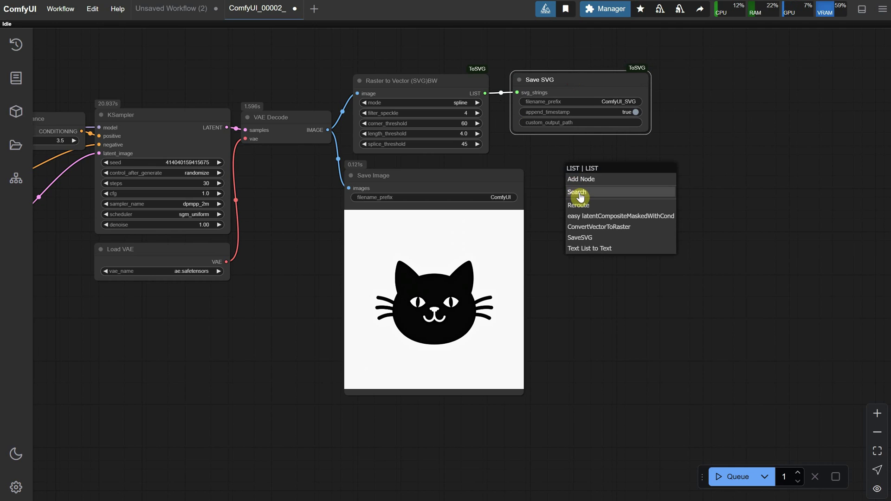
click(606, 230)
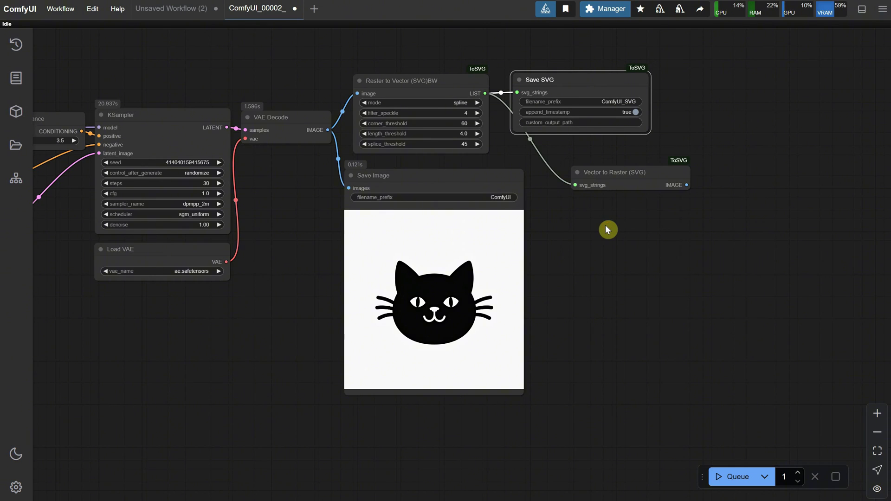
drag(628, 177, 571, 153)
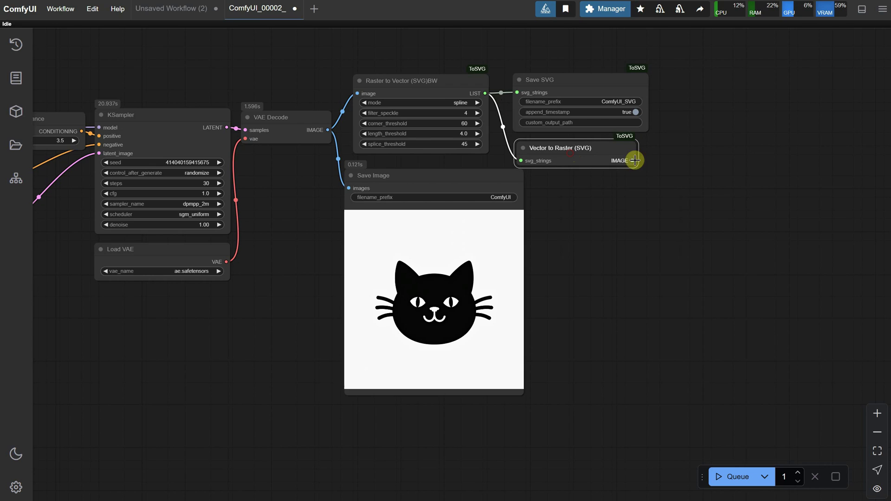
drag(465, 178, 463, 201)
drag(631, 161, 693, 177)
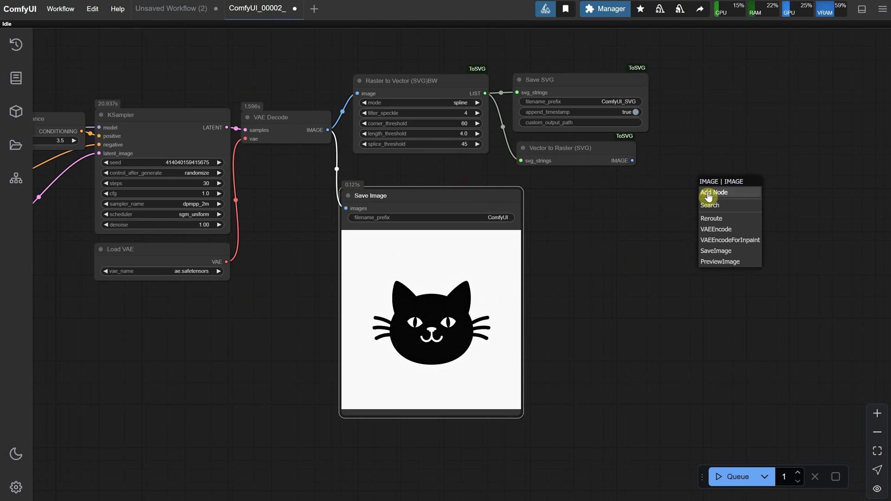
click(723, 250)
drag(746, 196, 695, 157)
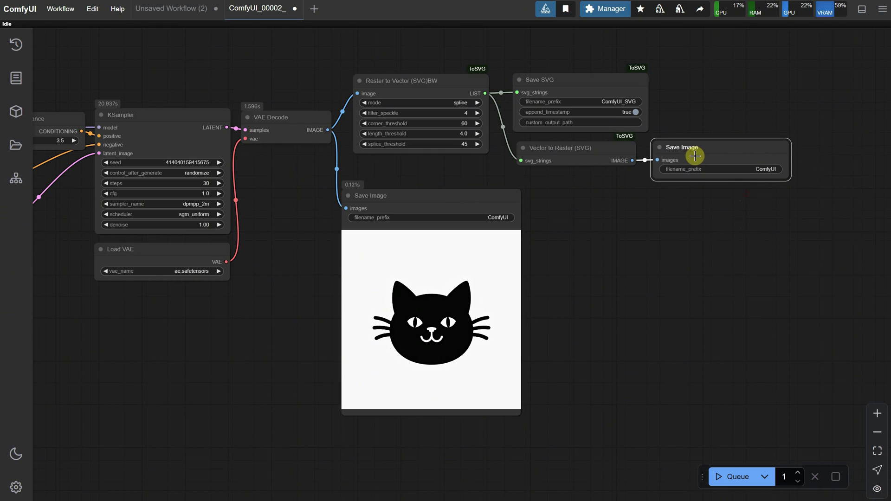
drag(587, 151, 591, 154)
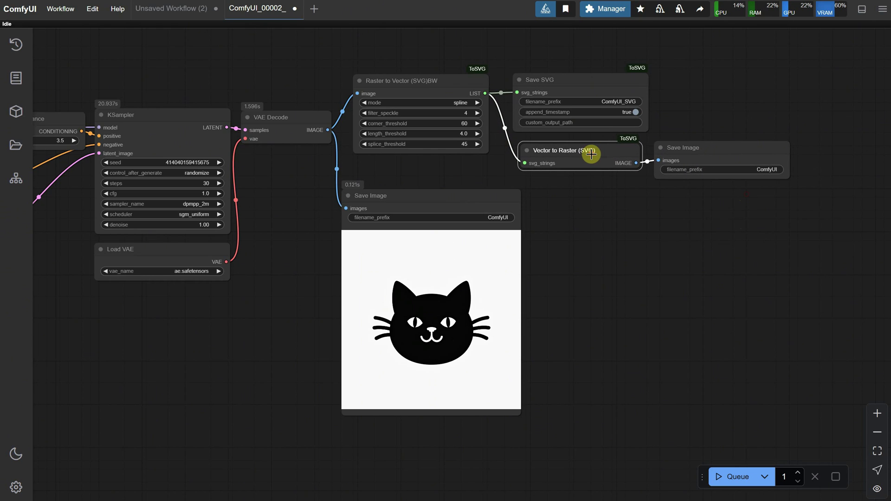
drag(609, 188, 627, 194)
Set the filename prefixes to Org, svg and png, then queue the workflow.
click(495, 217)
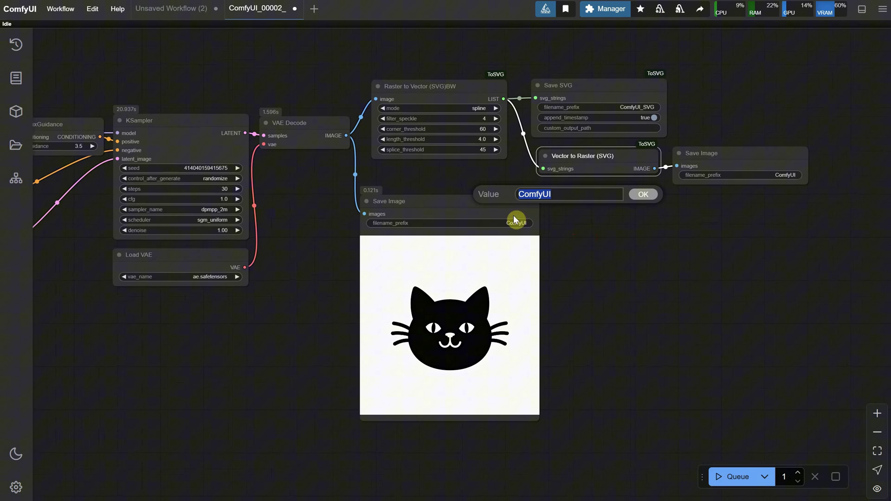
text(Org)
click(637, 202)
click(648, 108)
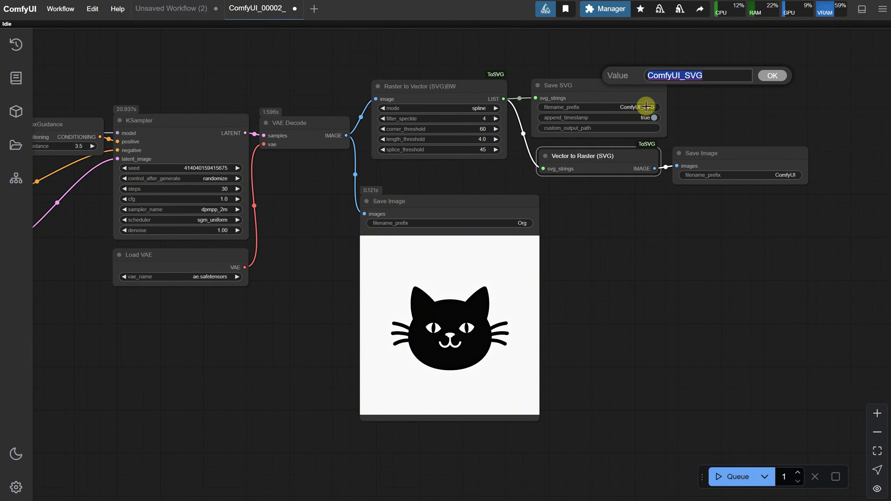
text(svg)
key(Return)
click(785, 175)
text(png)
key(Return)
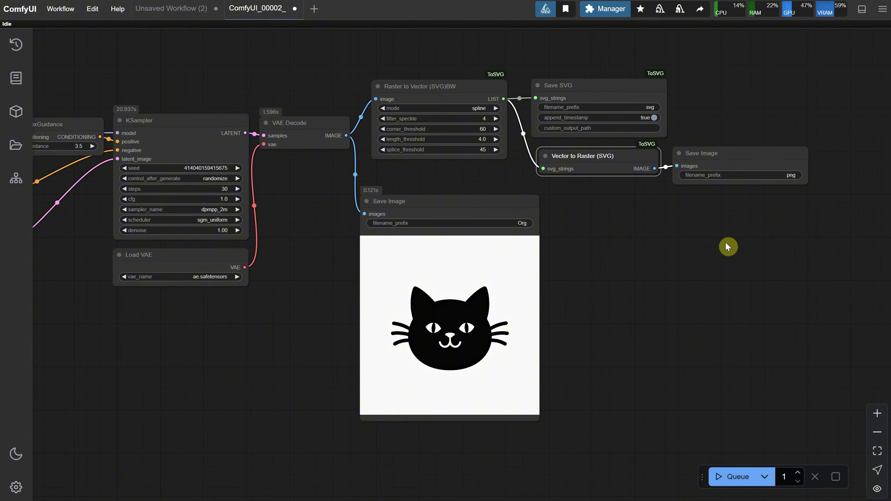
key(ctrl+Return)
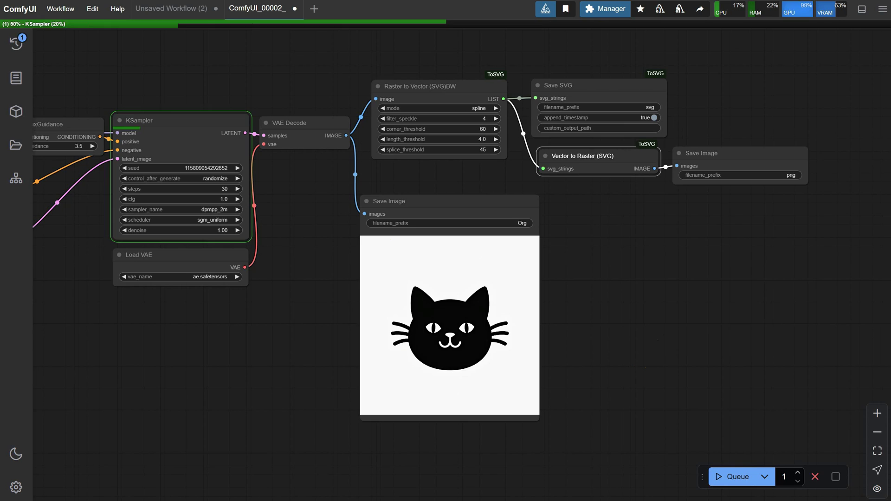
click(700, 200)
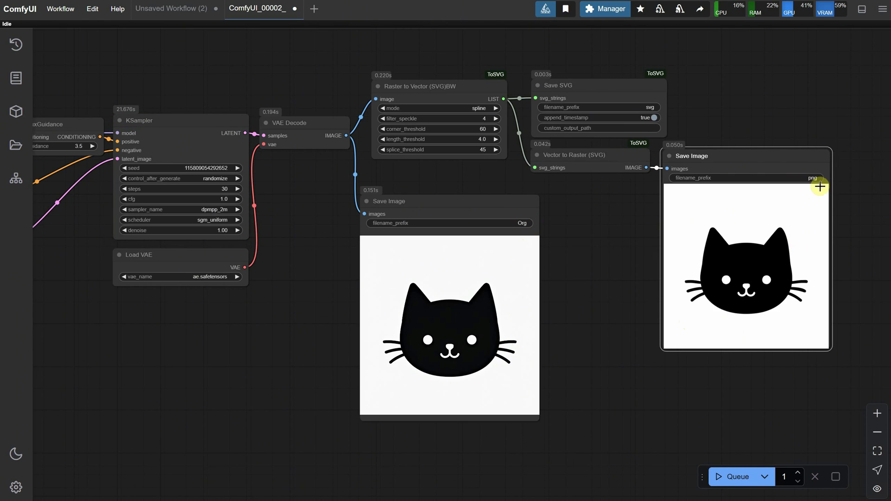
Change 'black' to 'red' in the cat prompt and regenerate.
scroll(406, 280, left, 10)
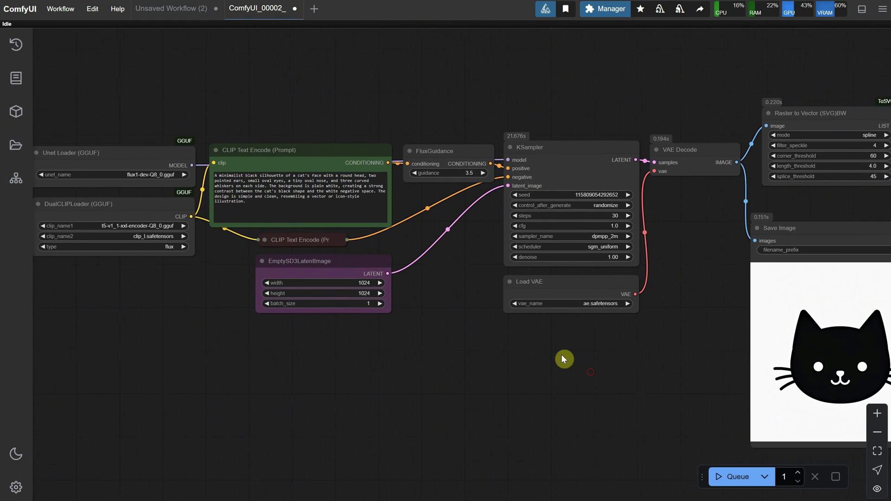
scroll(283, 199, up, 5)
double_click(274, 136)
text(red)
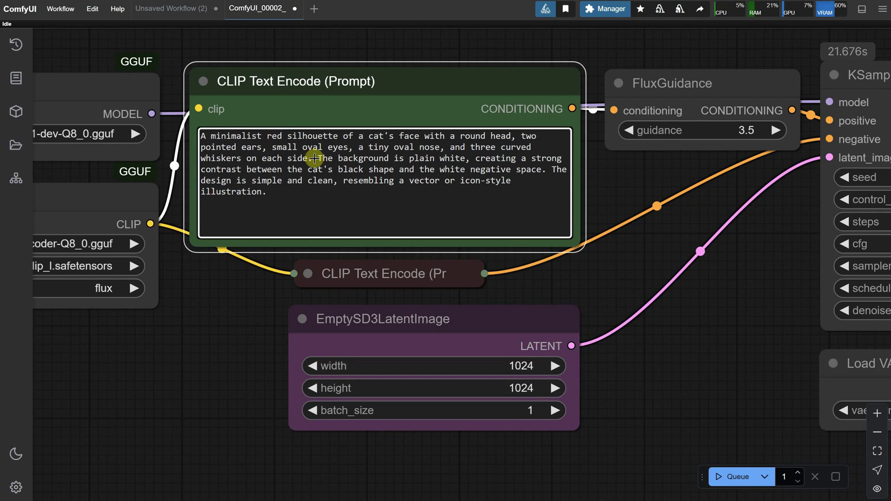
click(723, 476)
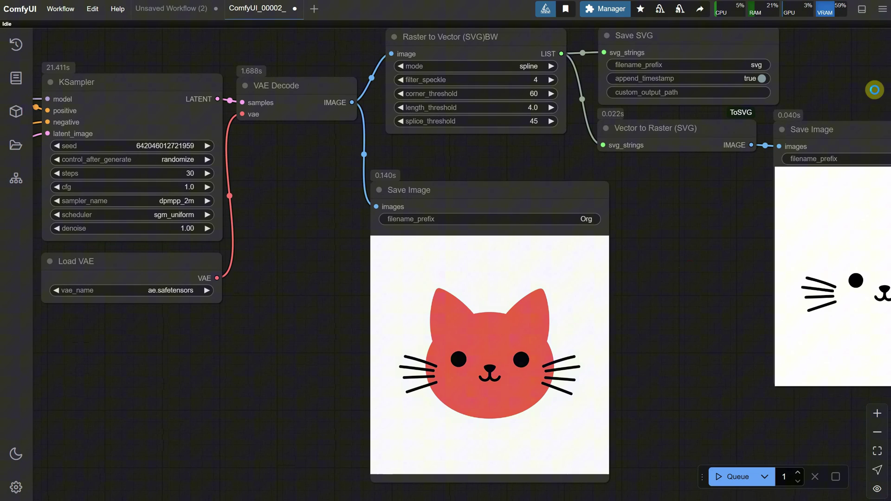
Inspect the BW vectorized output showing only eyes and whiskers, and move the BW vectorizer node up.
drag(684, 308, 525, 298)
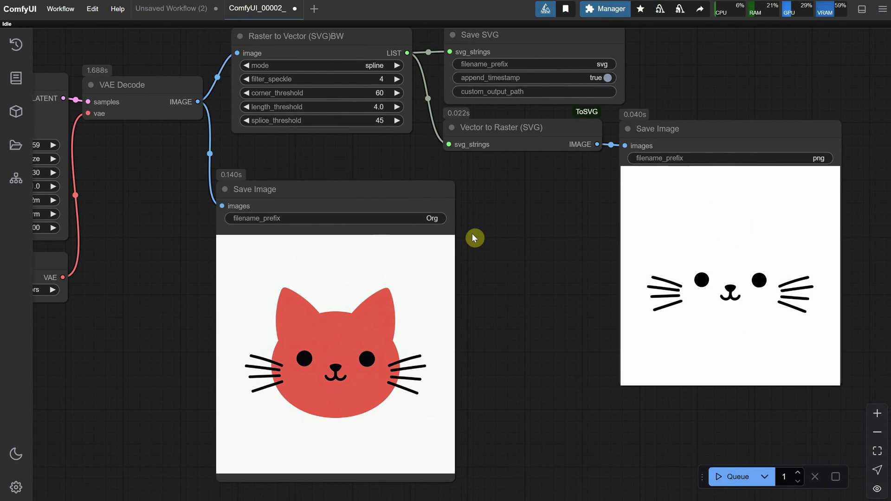
drag(472, 233, 483, 272)
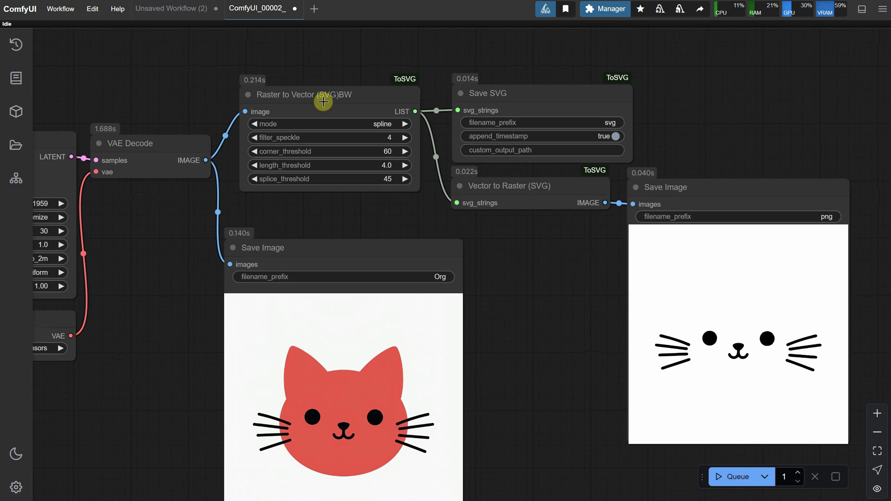
drag(483, 284, 567, 232)
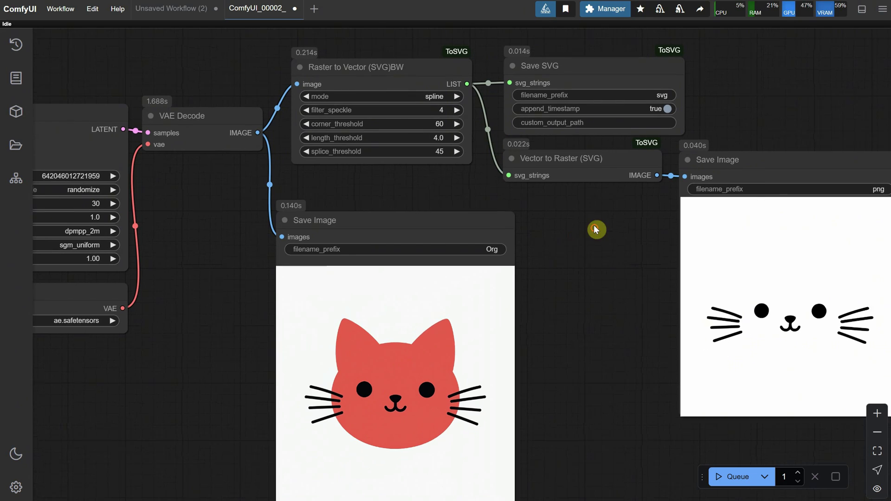
drag(594, 228, 614, 284)
click(398, 131)
drag(399, 131, 396, 57)
Add a Raster to Vector (SVG)Color node, feed it VAE Decode's image, and route its output to the SVG nodes.
double_click(373, 174)
text(svg)
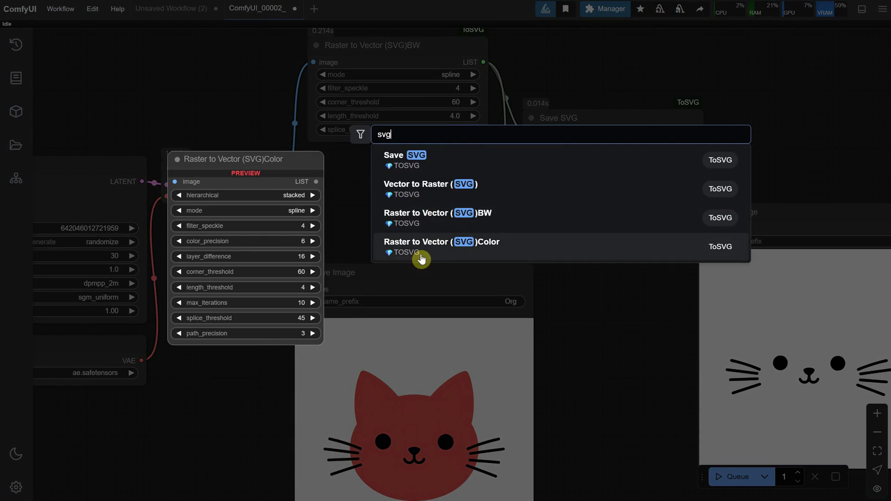
click(448, 251)
drag(452, 183, 396, 165)
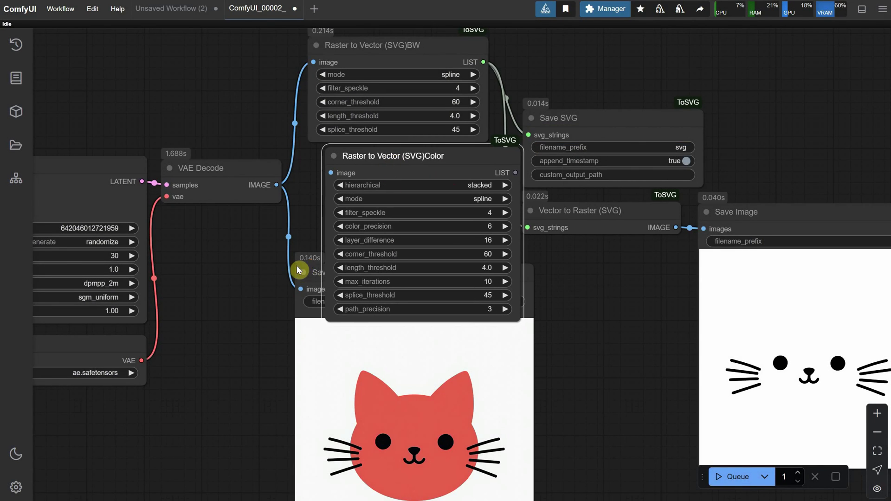
drag(299, 266, 357, 297)
drag(434, 83, 416, 110)
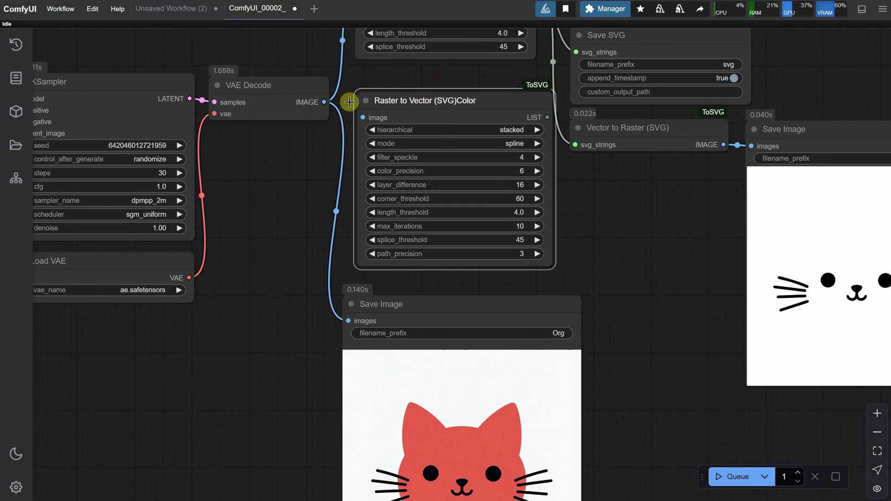
drag(324, 102, 359, 117)
drag(592, 167, 509, 262)
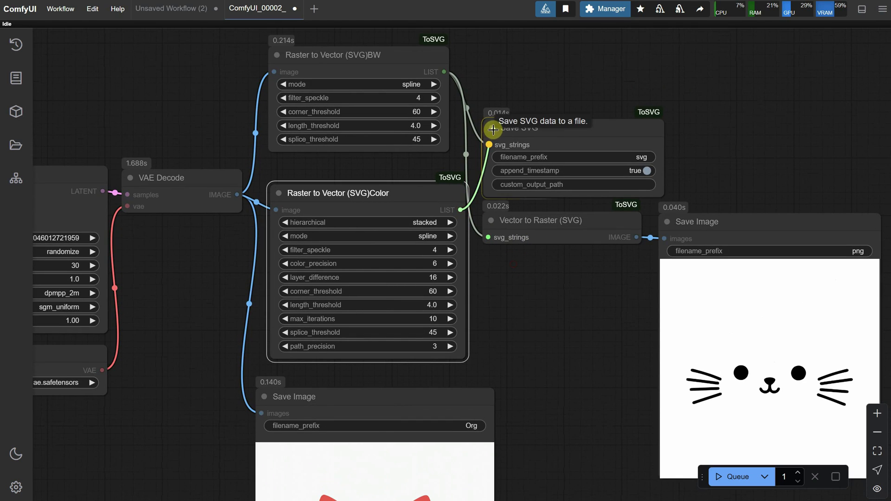
drag(490, 144, 488, 237)
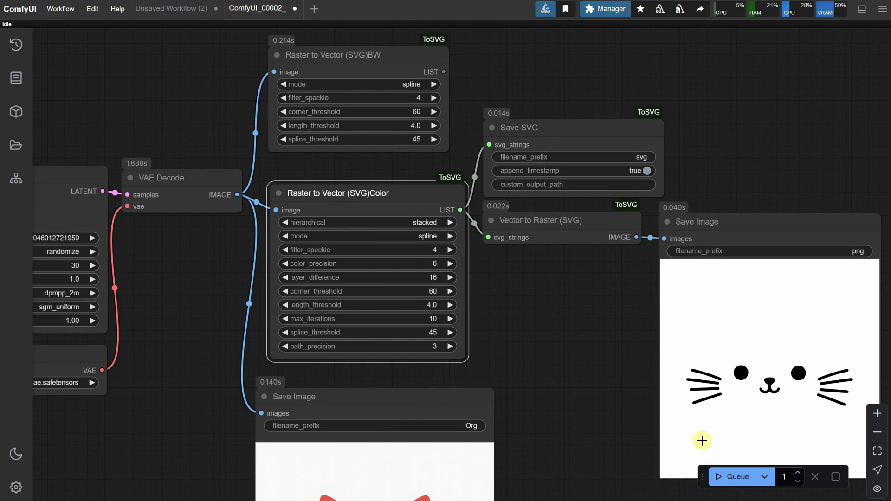
Queue the workflow and view the colour-vectorized red cat preview.
click(736, 477)
scroll(822, 112, down, 3)
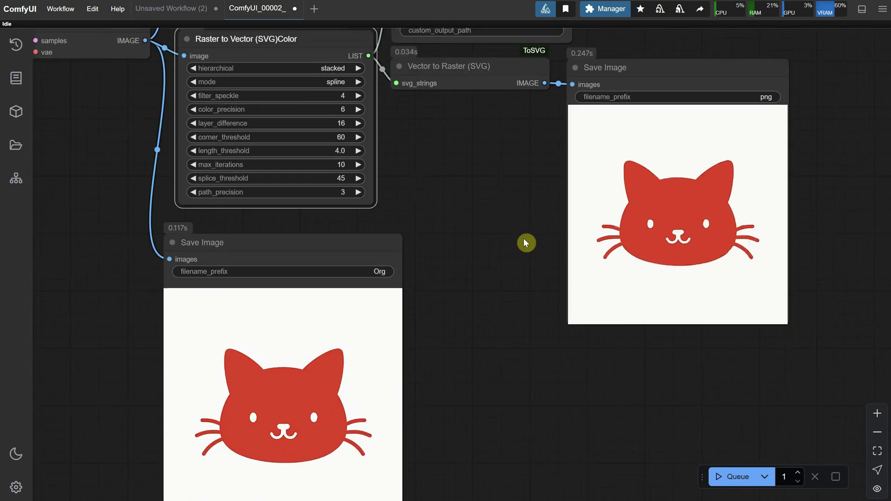
drag(424, 281, 357, 299)
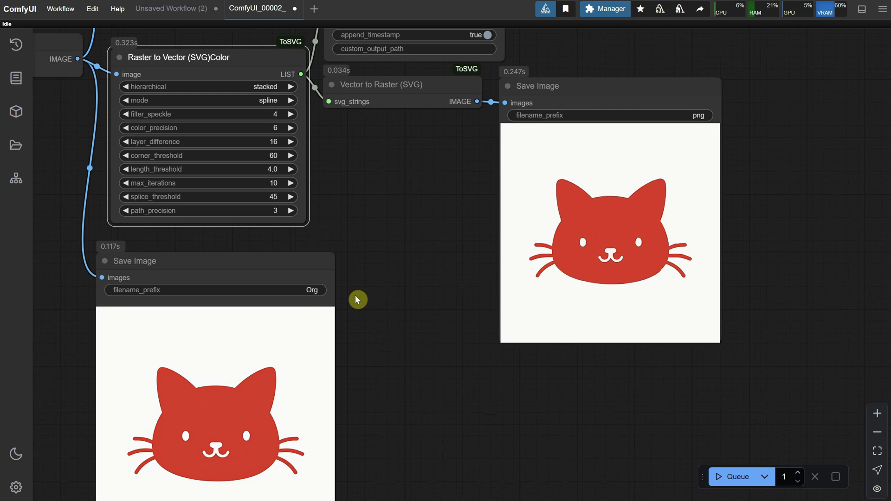
scroll(459, 224, up, 3)
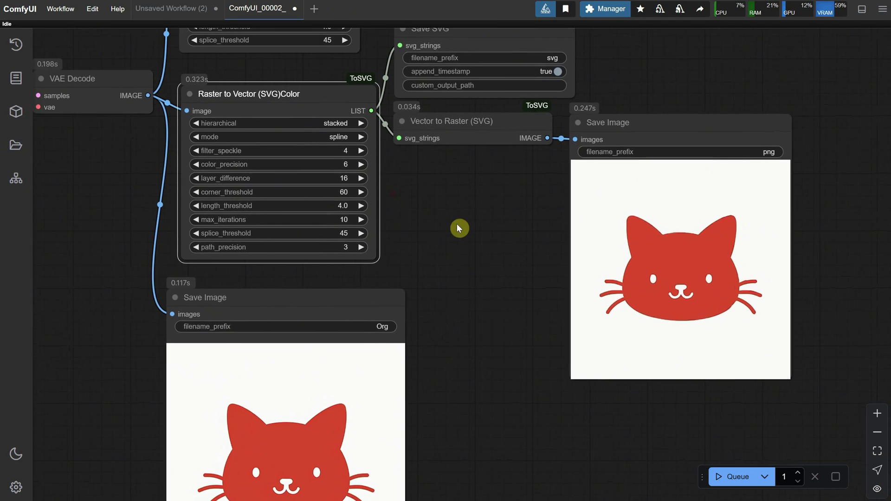
scroll(511, 284, up, 3)
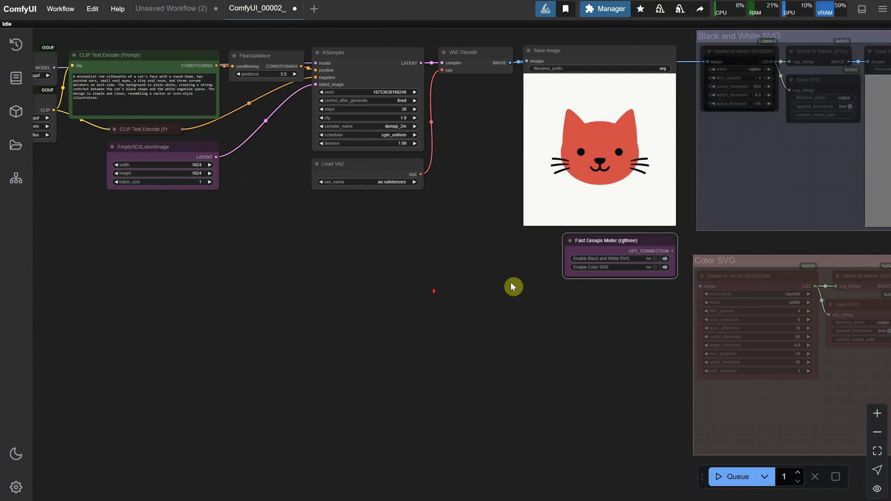
drag(510, 285, 253, 353)
scroll(289, 281, up, 2)
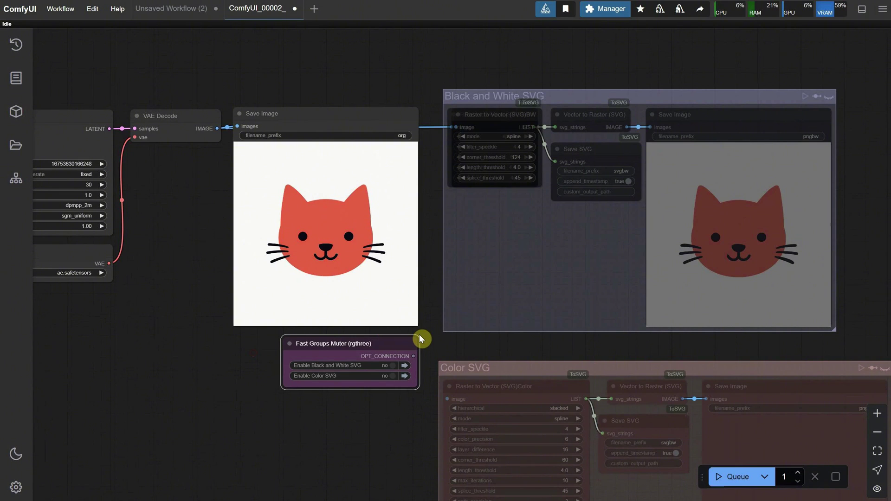
Run the Black and White SVG group alone, then the Color SVG group alone.
click(389, 365)
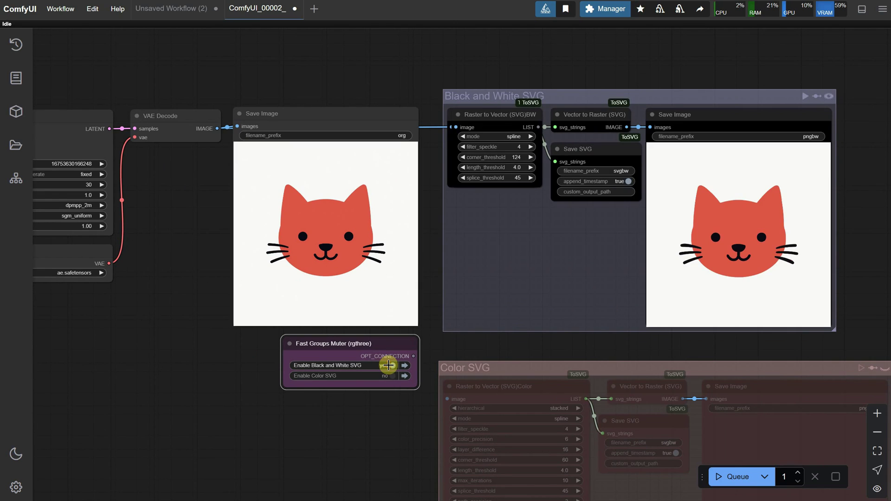
click(733, 478)
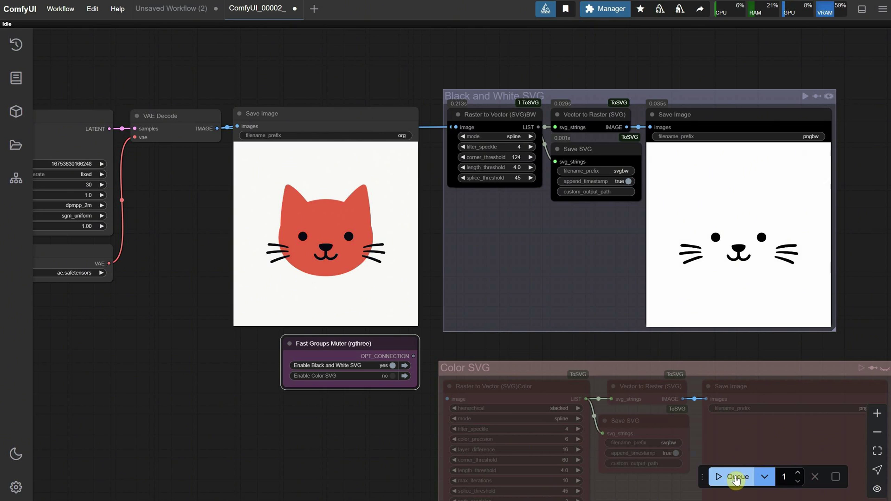
click(385, 366)
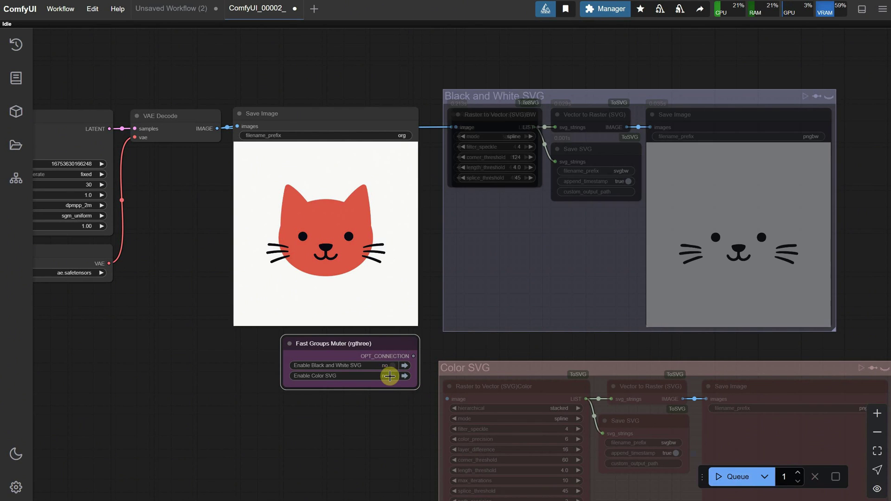
click(392, 377)
click(736, 478)
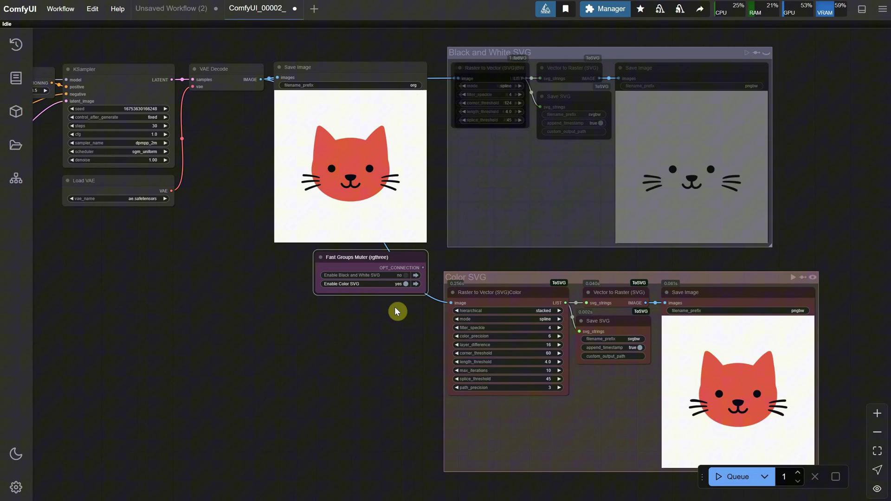
Enable both the Black and White SVG and Color SVG groups and queue them together.
click(405, 284)
click(405, 284)
click(405, 275)
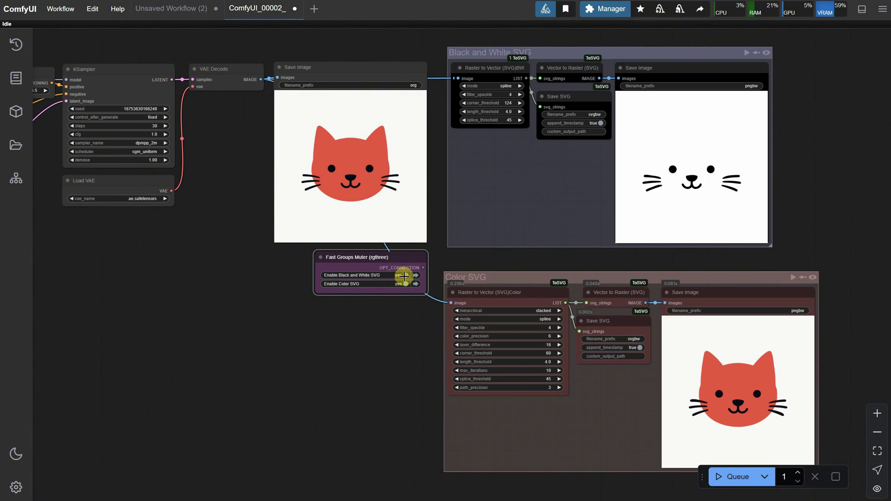
click(724, 477)
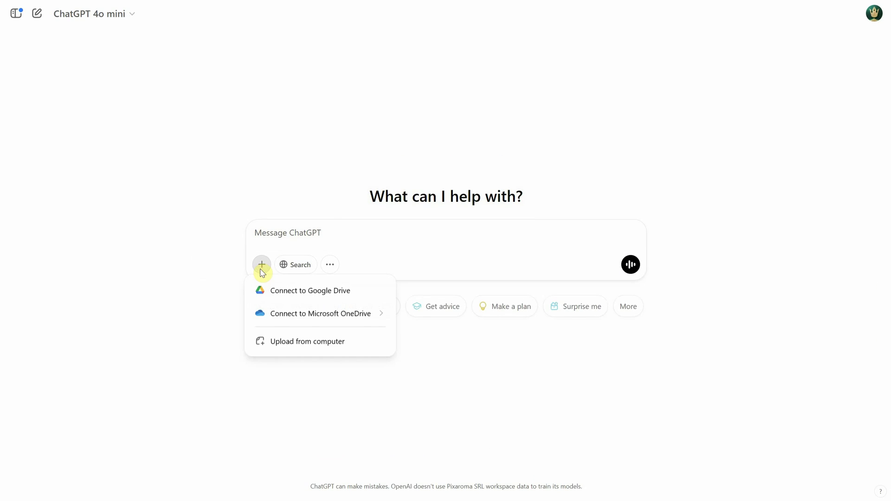
Attach png_00010_.png in ChatGPT and ask for a stable diffusion prompt for this image.
click(280, 344)
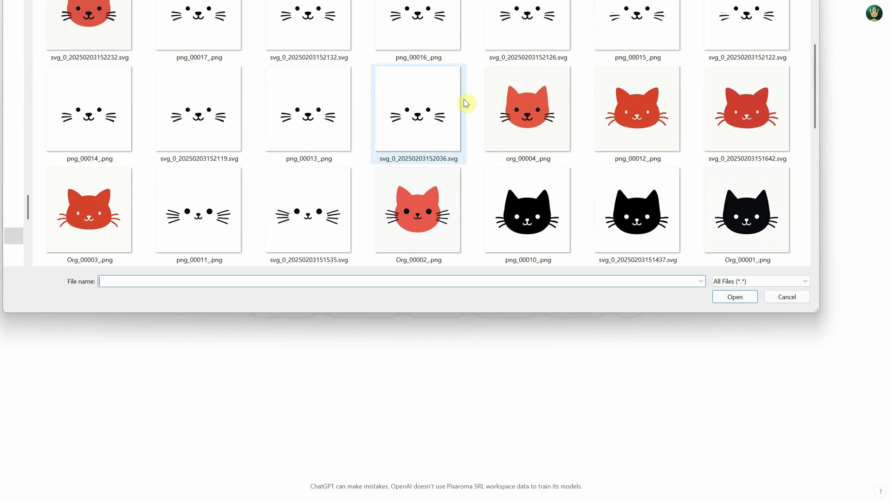
double_click(517, 202)
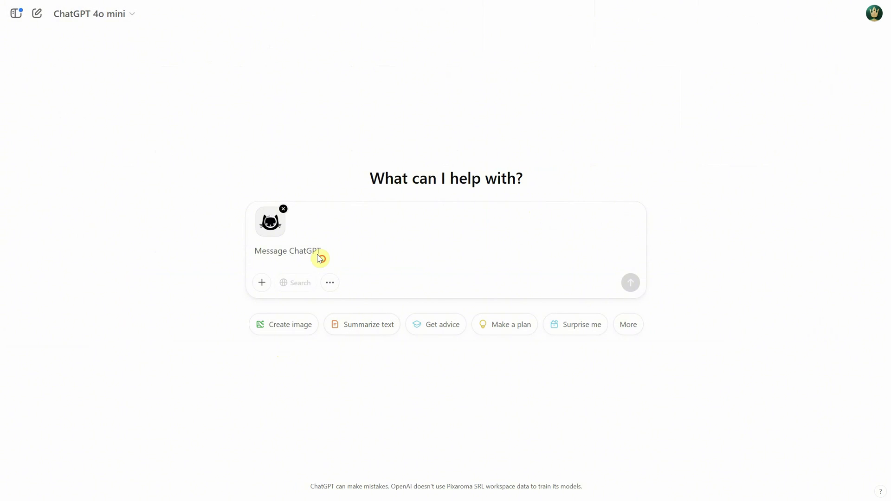
text(give me a stab)
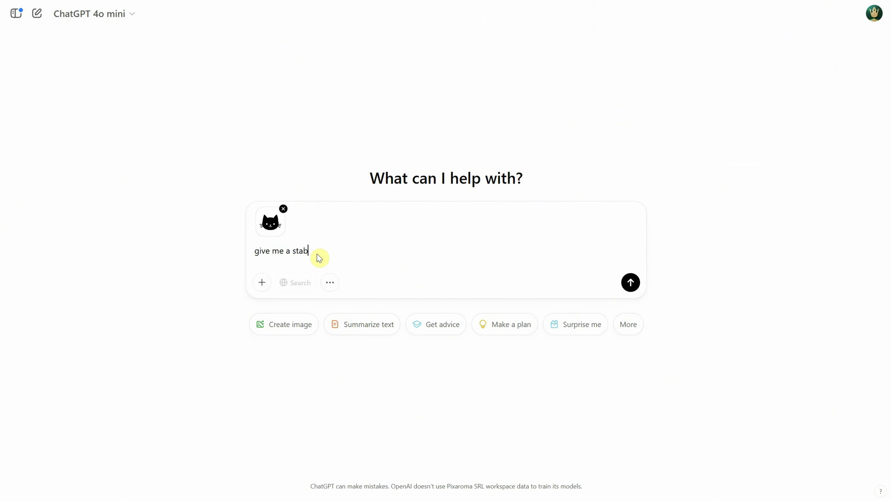
text(le diffusion prompt for this image)
key(Return)
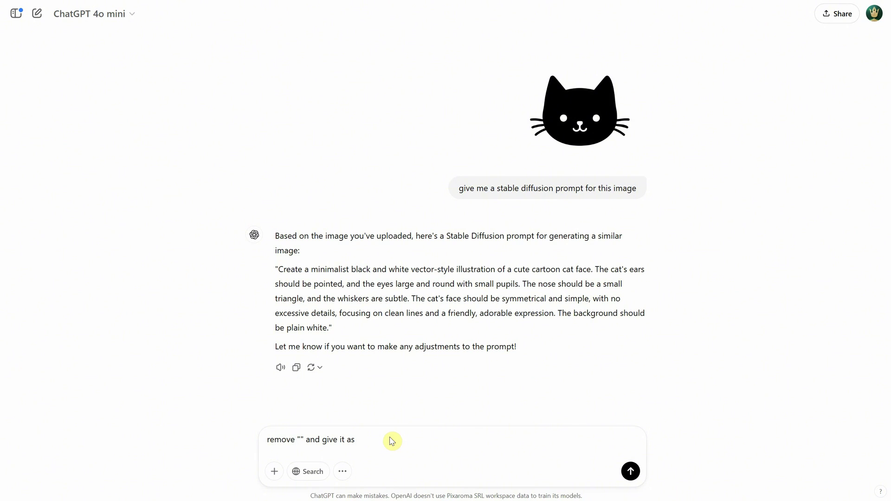
Request a copyable cartoon bunny prompt in the same style and copy it.
text(py and paste)
key(Return)
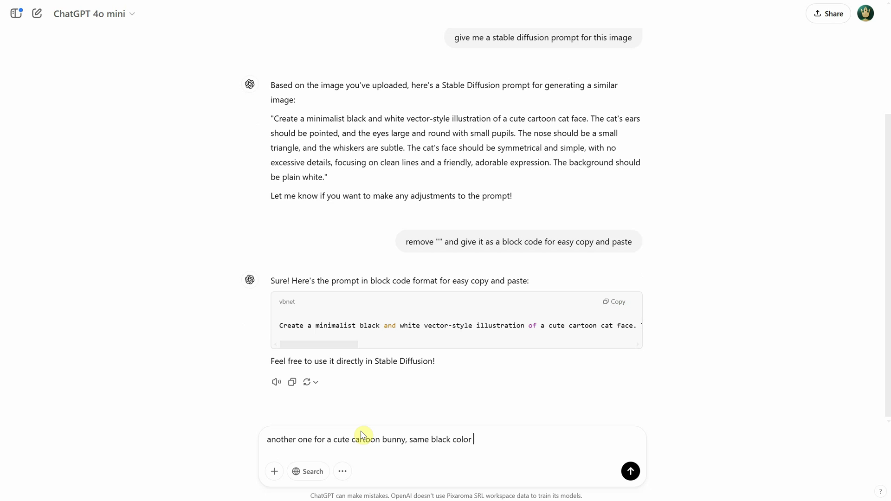
text(and same style)
key(Return)
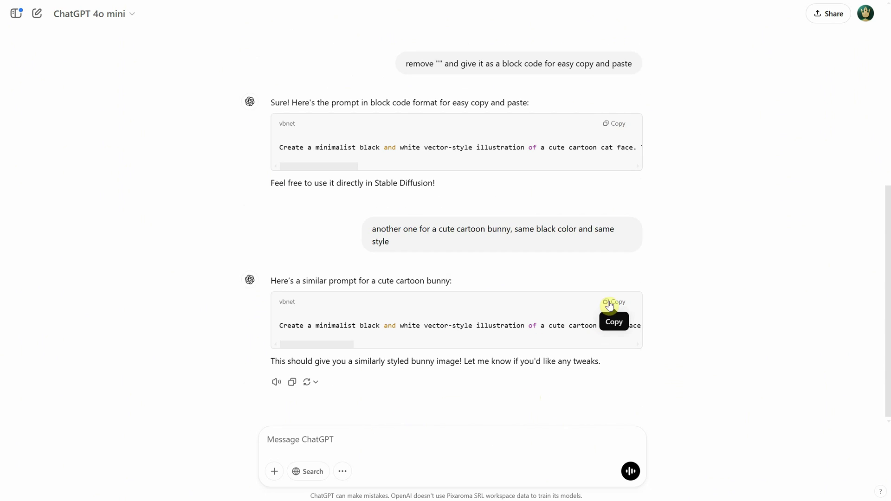
click(615, 305)
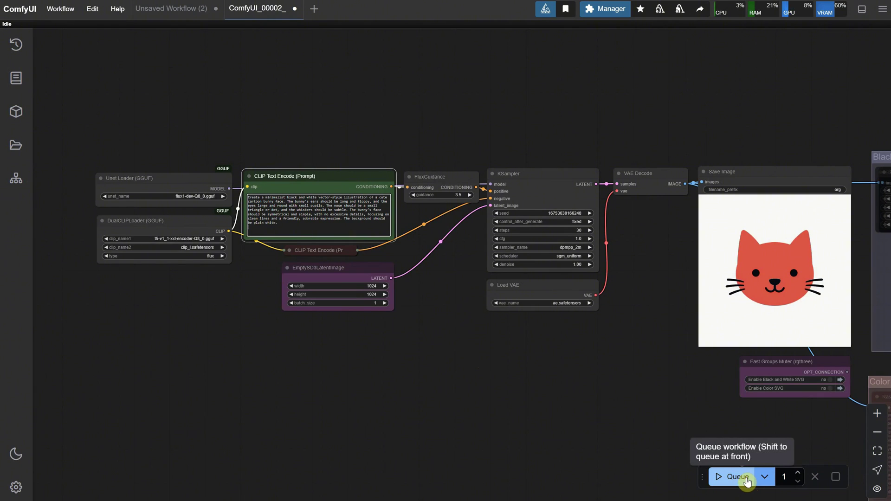
Render the cartoon bunny and produce its black-and-white SVG trace.
click(752, 489)
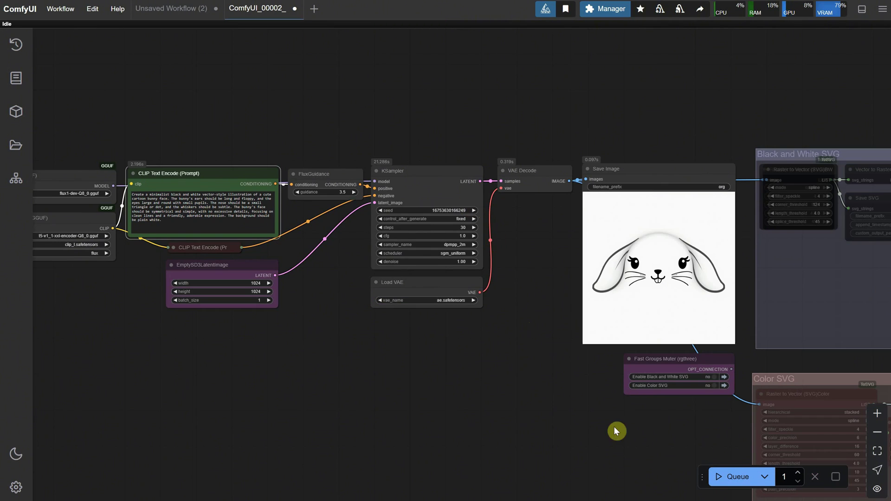
click(729, 477)
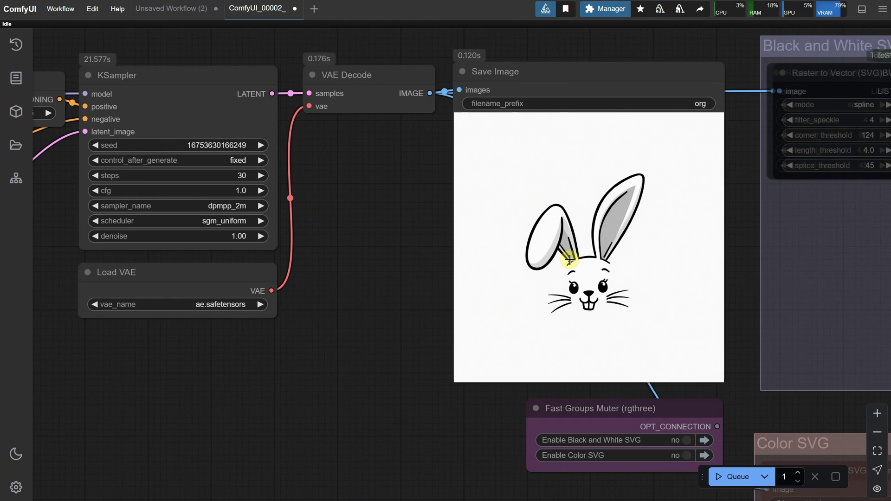
scroll(599, 325, down, 3)
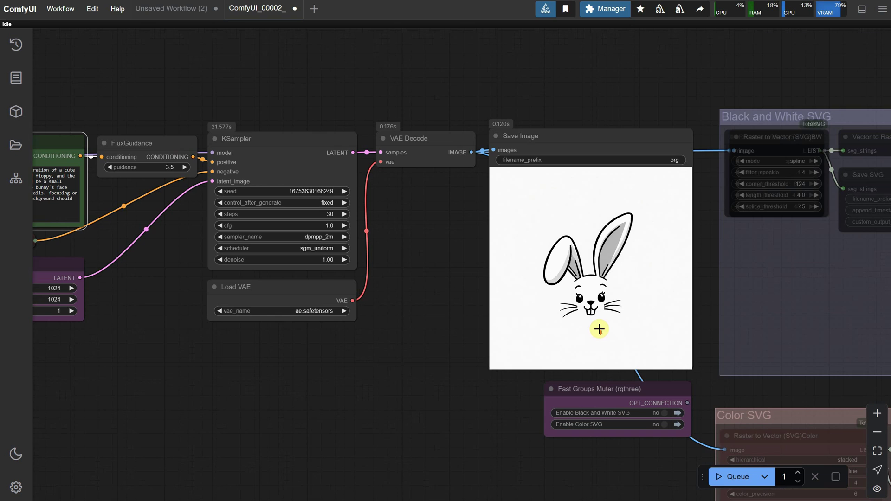
click(727, 470)
drag(529, 373, 157, 354)
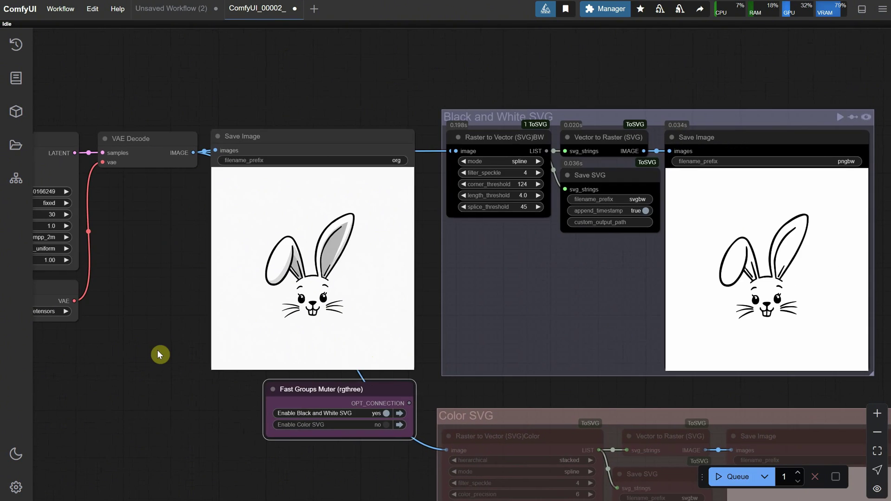
Ask ChatGPT for a black silhouette-style bunny prompt and copy it.
scroll(757, 246, up, 5)
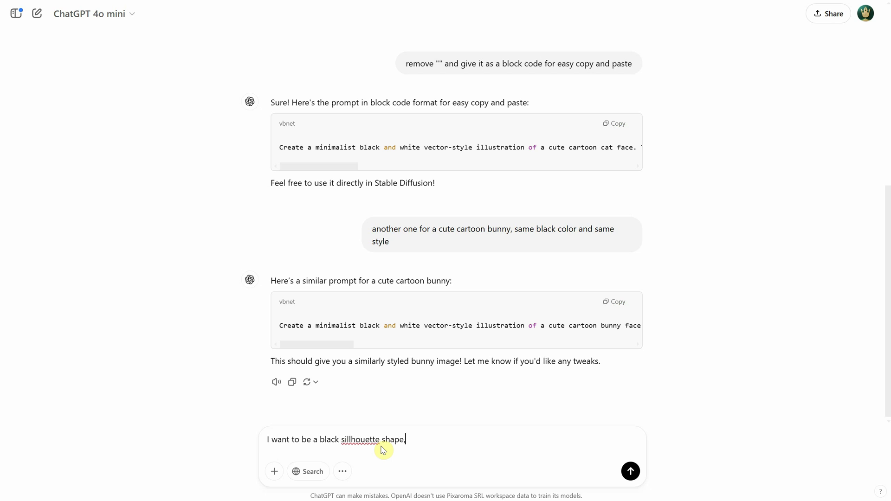
key(Return)
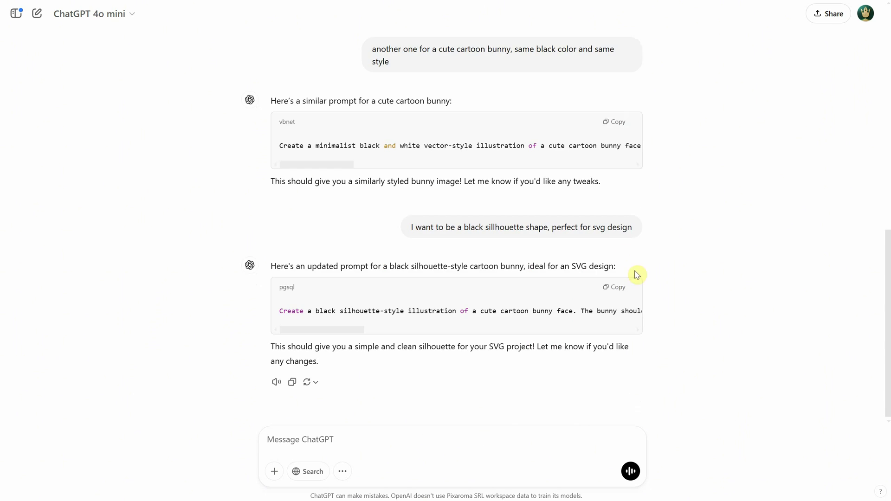
click(615, 285)
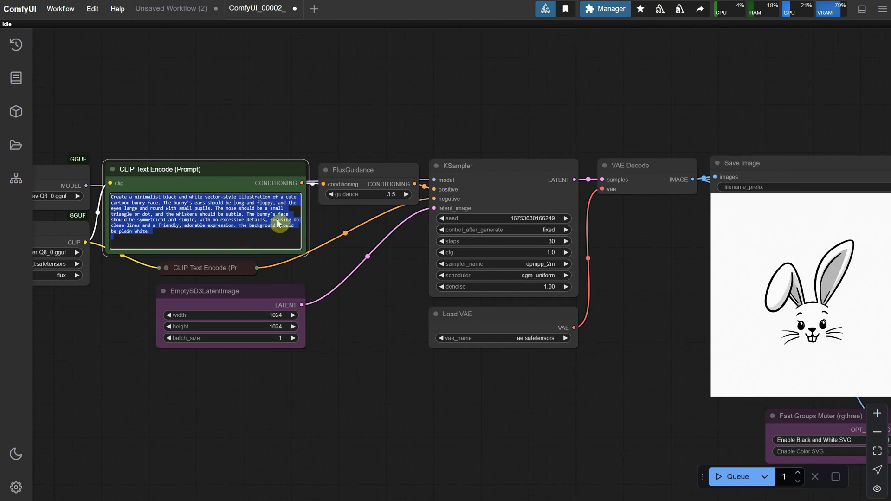
Paste the solid black silhouette prompt and queue the Flux workflow for a bunny.
key(ctrl+v)
click(735, 476)
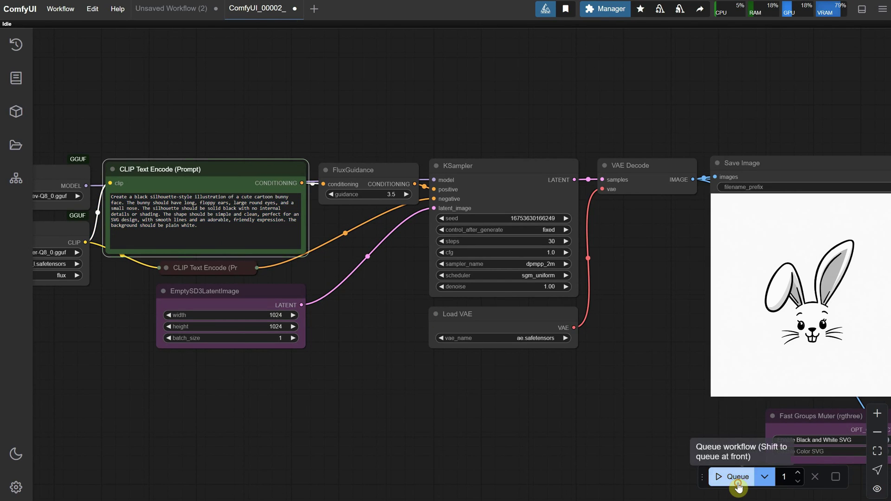
drag(601, 384, 392, 356)
scroll(394, 356, down, 3)
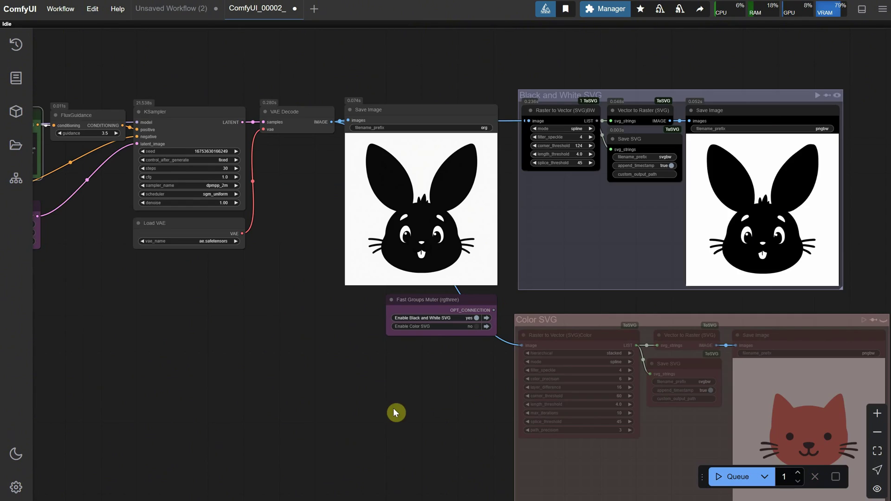
Inspect the Black and White SVG bunny trace, then return to the prompt nodes.
scroll(393, 408, right, 5)
scroll(648, 209, up, 5)
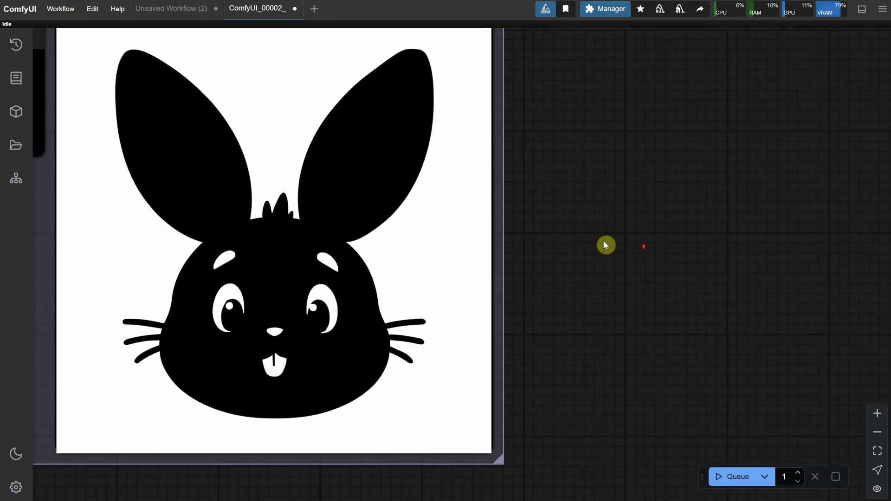
drag(603, 241, 829, 230)
scroll(835, 236, down, 5)
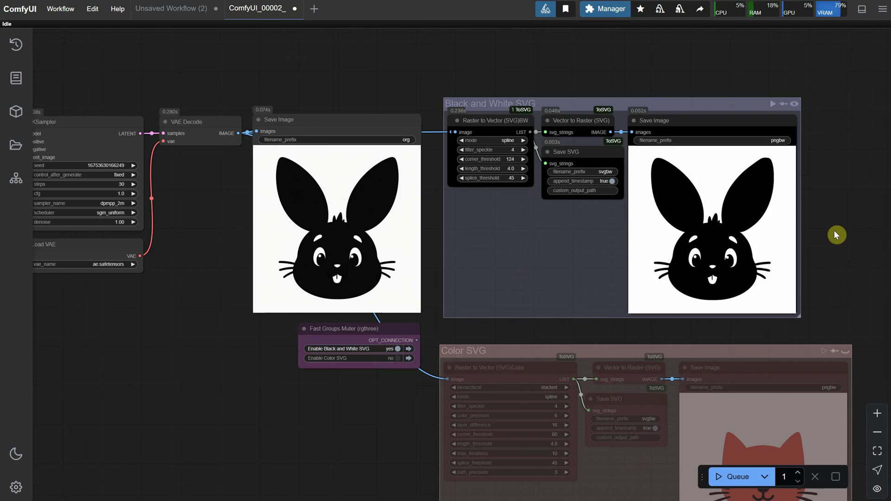
scroll(188, 363, down, 2)
drag(160, 377, 478, 271)
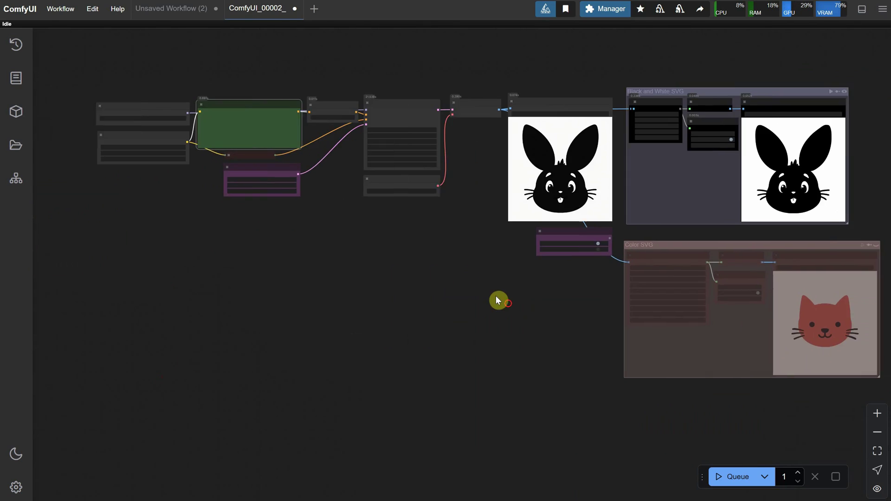
scroll(464, 296, up, 4)
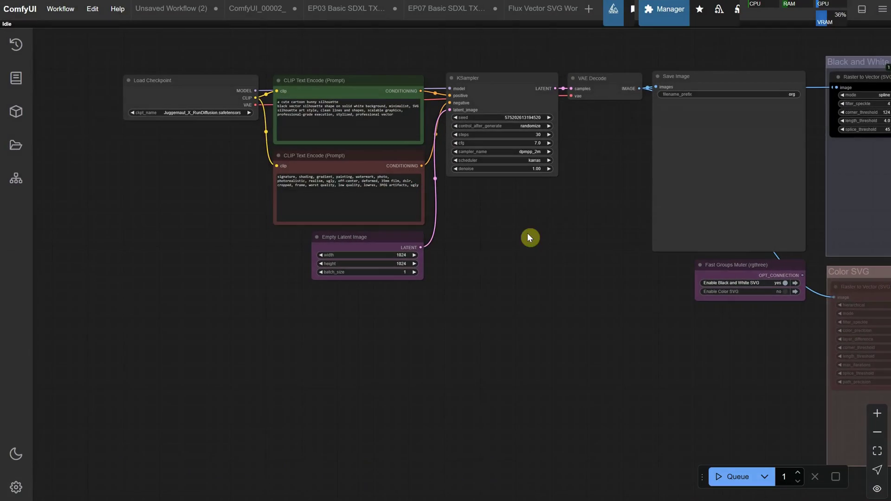
Run the SDXL silhouette workflow three times for black bunny silhouettes and SVG traces.
scroll(247, 163, up, 3)
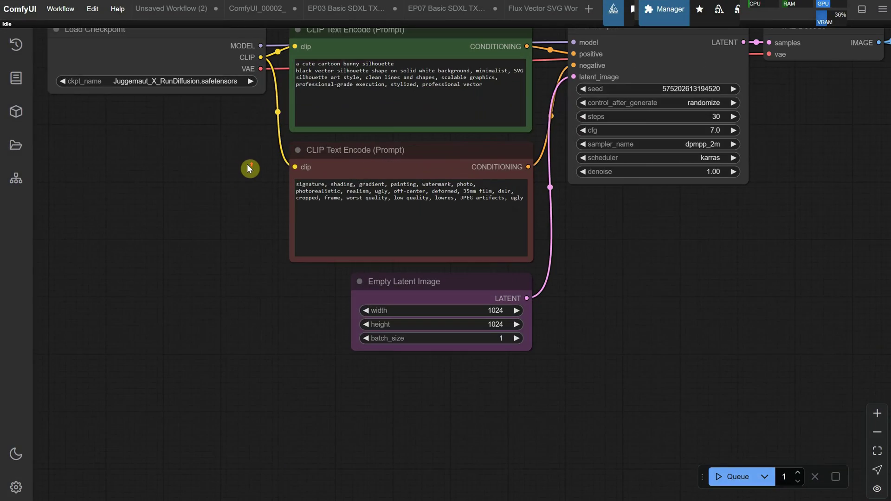
drag(247, 163, 268, 232)
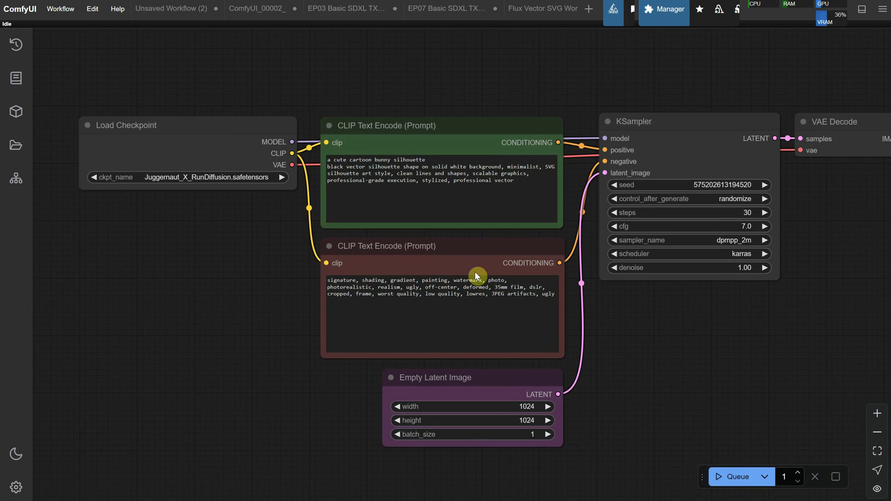
scroll(789, 352, down, 3)
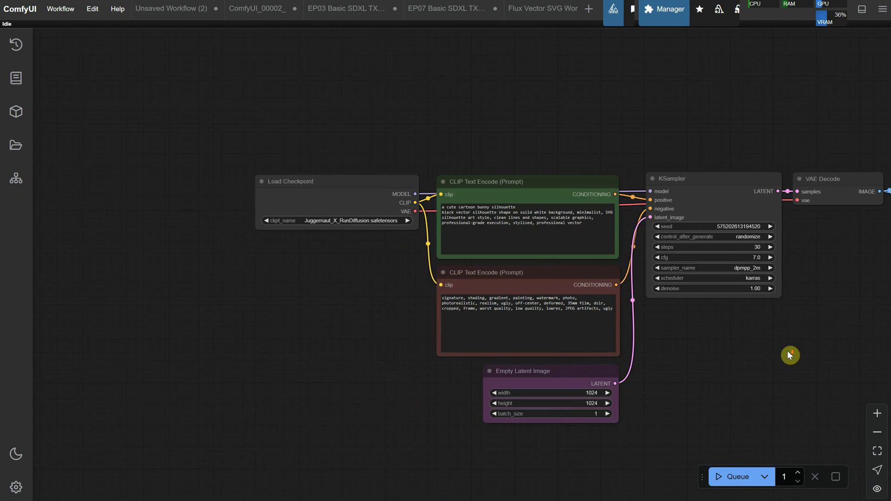
scroll(698, 328, right, 5)
drag(383, 289, 320, 239)
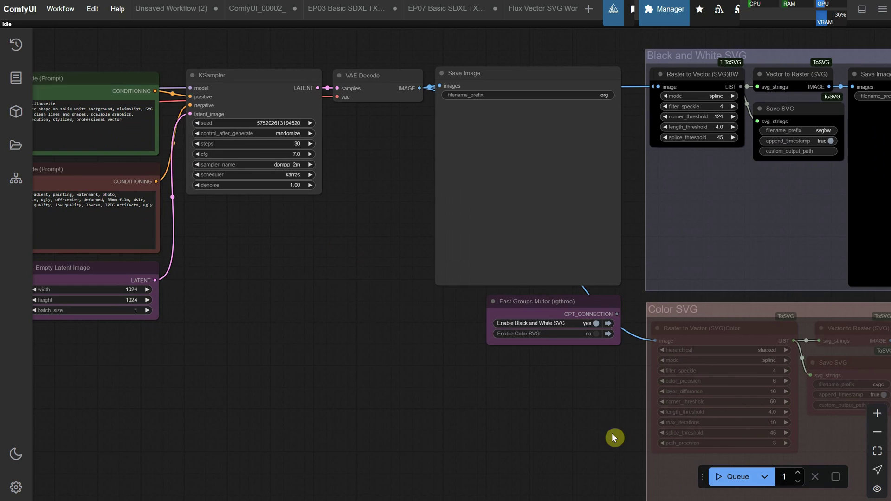
click(733, 476)
scroll(291, 297, right, 3)
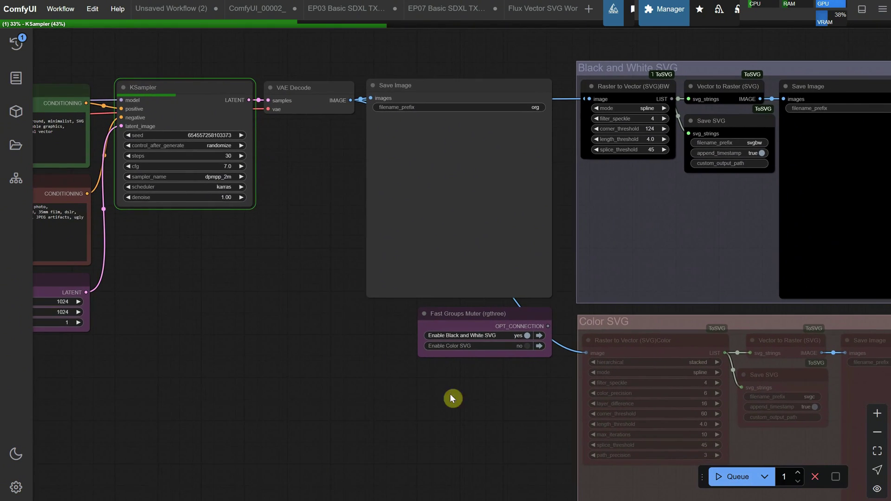
scroll(450, 394, right, 5)
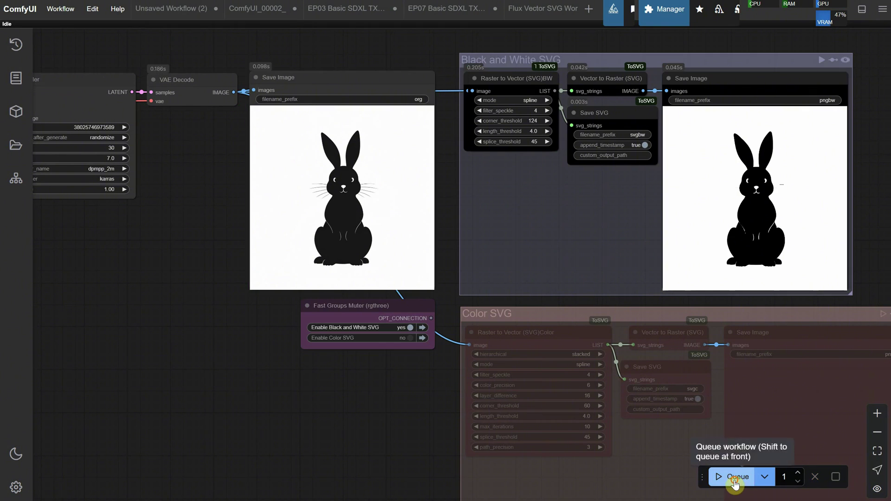
click(734, 482)
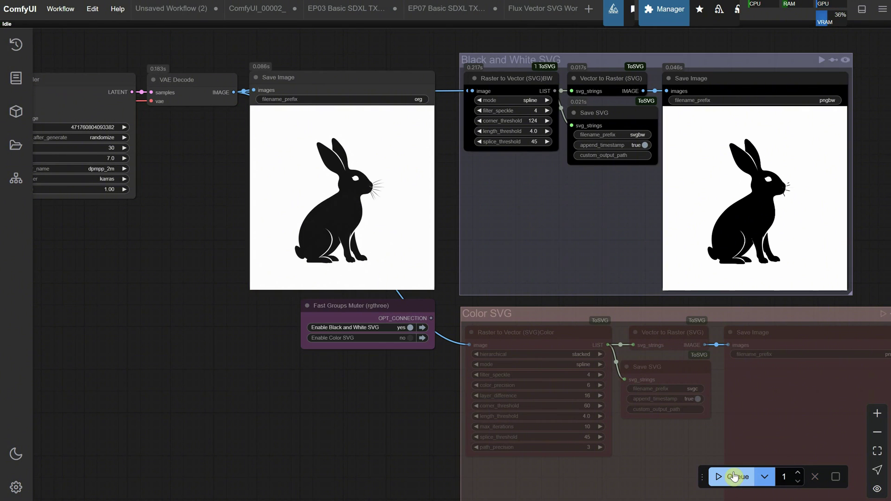
click(734, 476)
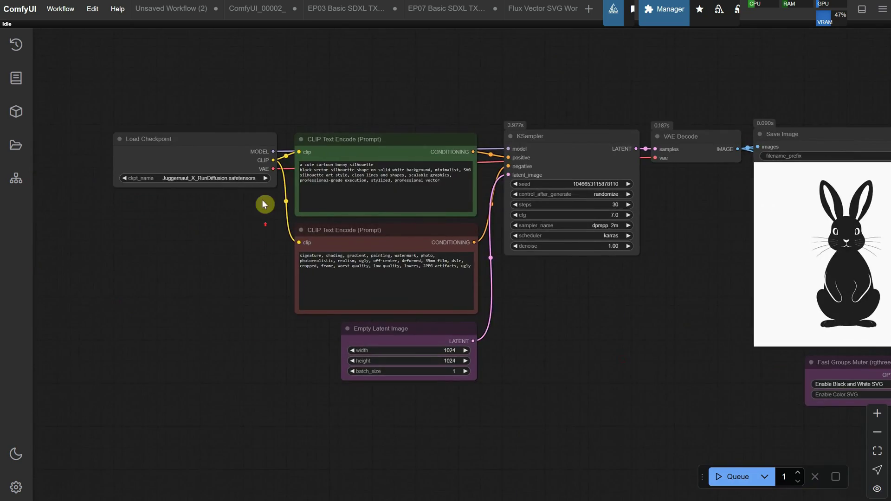
Generate a black cartoon cat silhouette and inspect its SVG trace.
scroll(264, 203, up, 5)
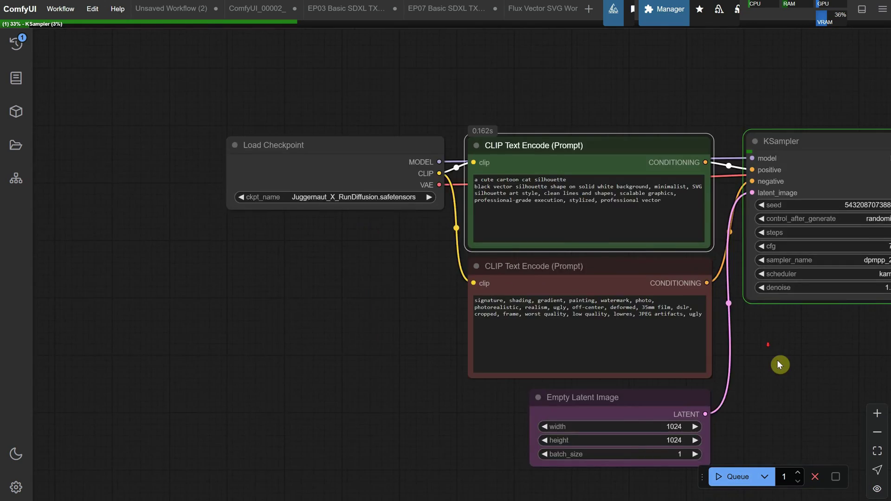
drag(779, 364, 324, 342)
drag(535, 353, 340, 352)
click(731, 472)
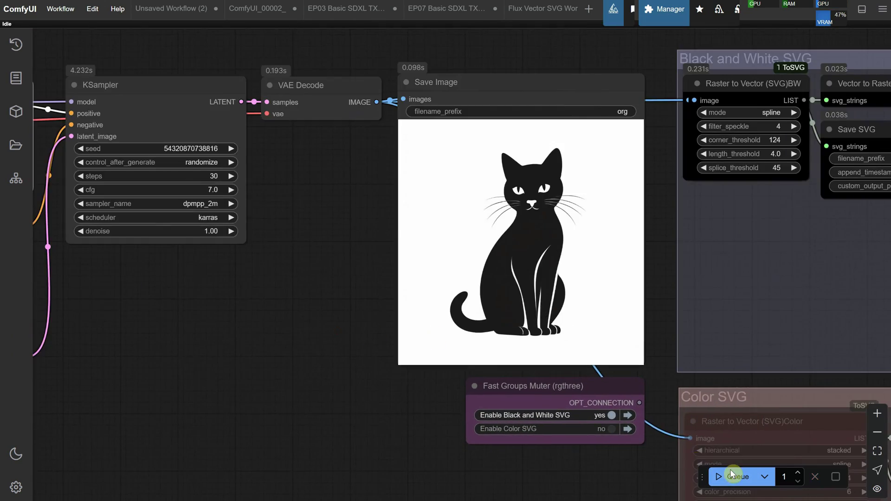
scroll(351, 363, down, 3)
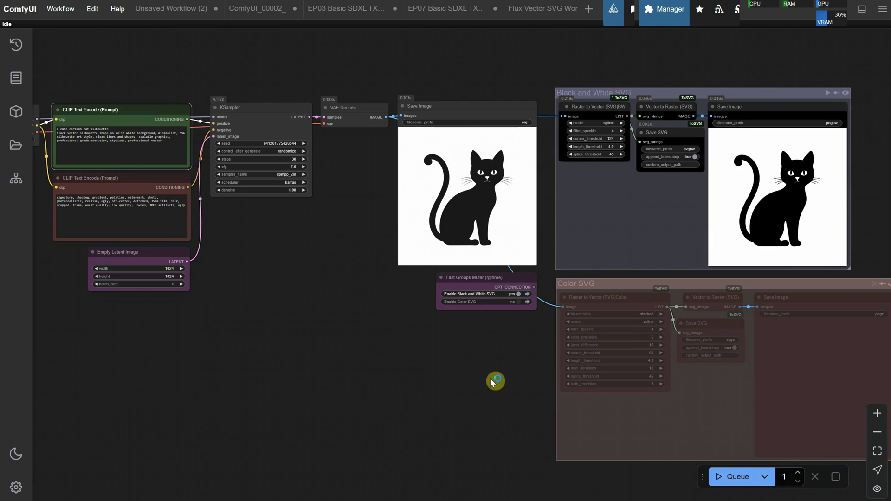
mouse_move(487, 368)
mouse_down()
mouse_move(420, 364)
mouse_move(477, 363)
mouse_up()
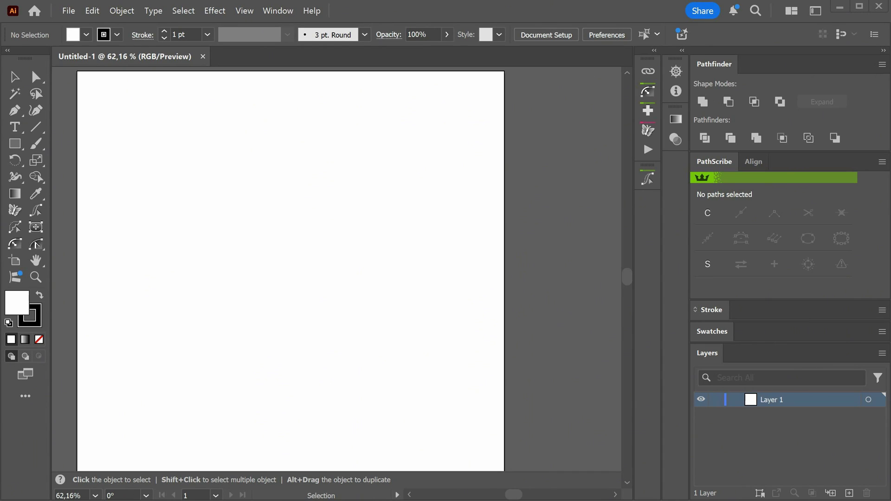
Place the cat image, trace it with the Silhouettes preset and expand it.
click(298, 254)
drag(348, 215, 347, 235)
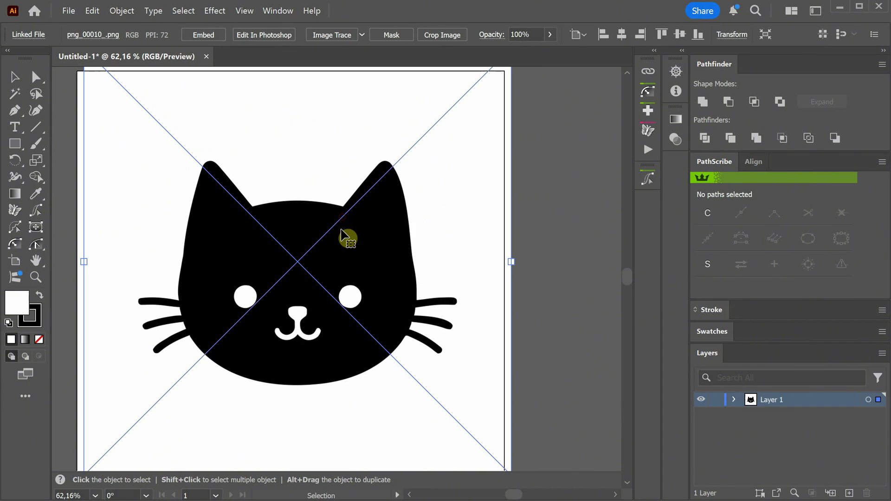
click(361, 35)
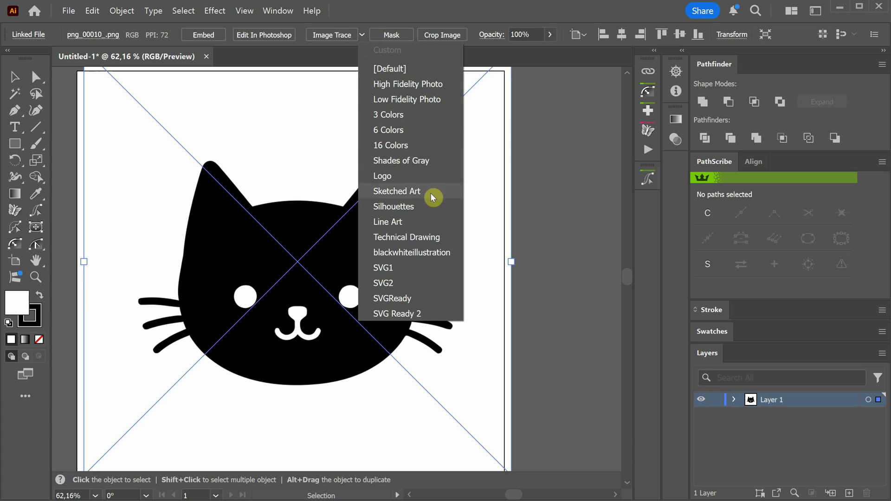
click(405, 211)
click(373, 36)
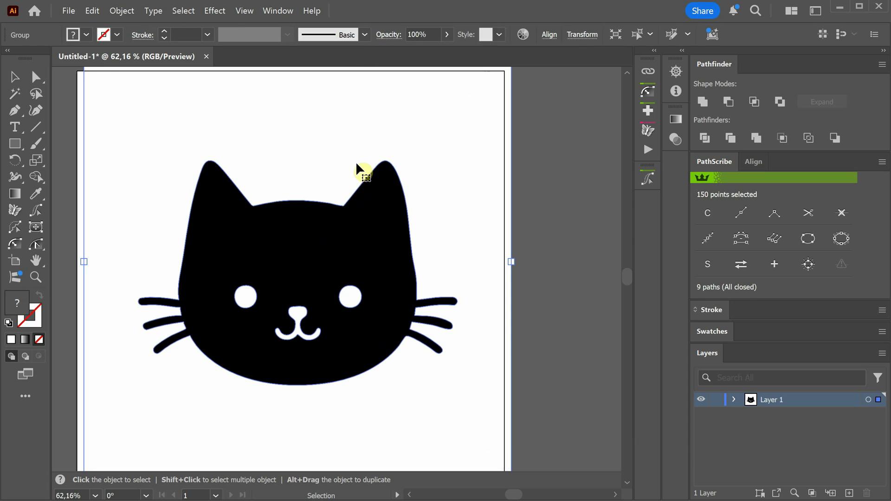
Inspect the expanded paths in Layer 1, toggling the black compound path's visibility.
click(35, 77)
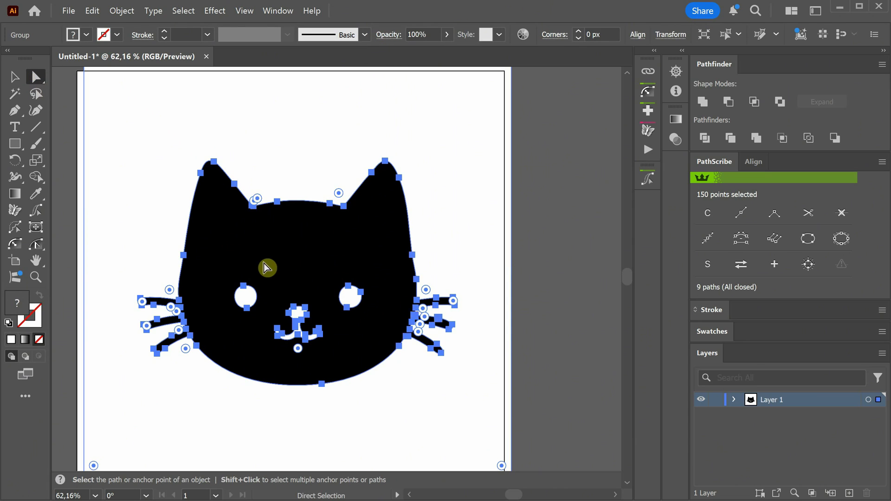
click(734, 400)
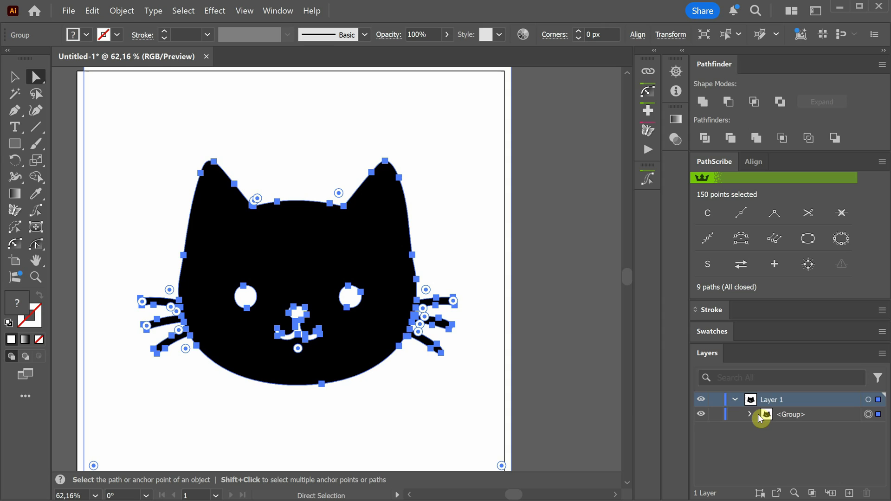
click(749, 414)
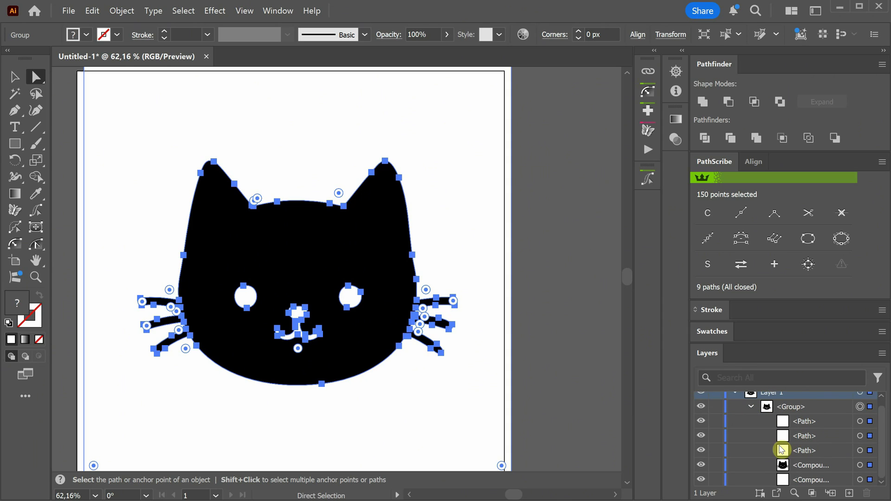
click(701, 465)
click(701, 465)
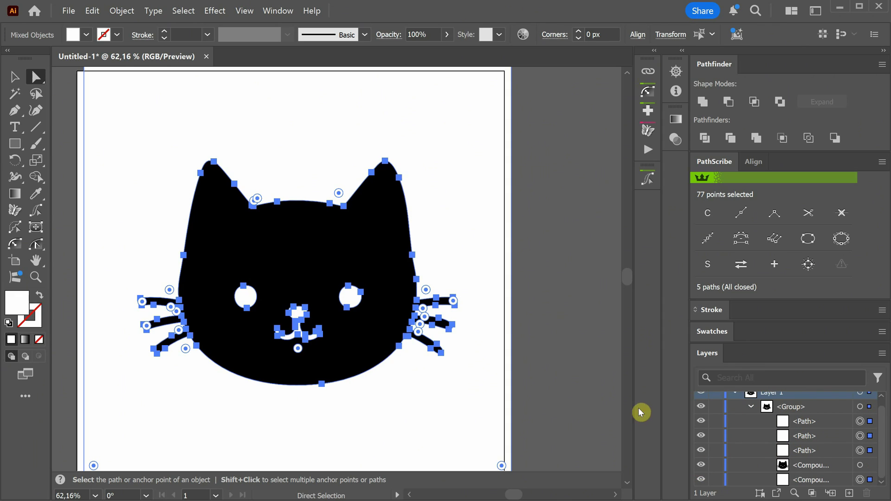
Deselect and undo back to the original linked PNG cat image.
click(579, 311)
key(ctrl+z)
key(ctrl+z)
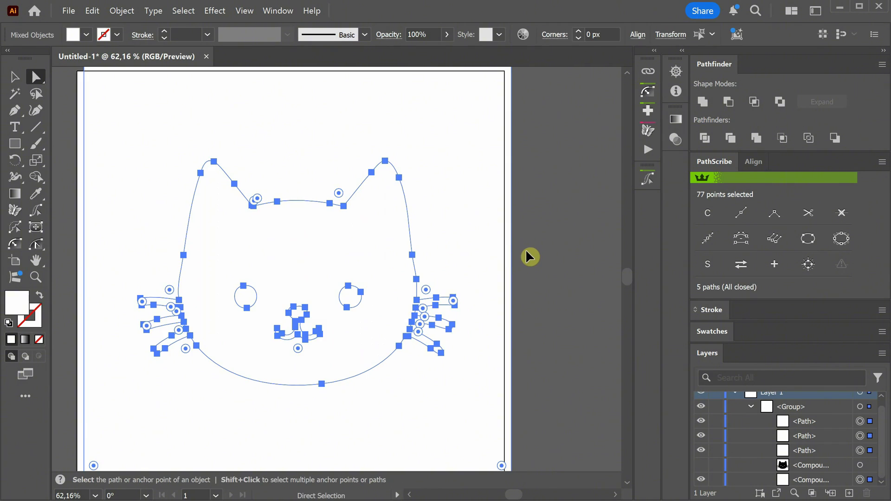
key(ctrl+z)
key(ctrl+z)
key(ctrl+z)
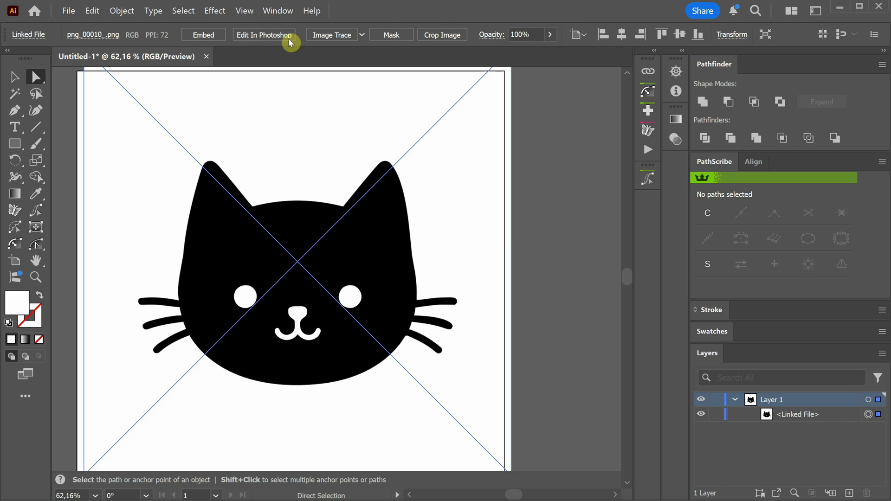
Trace the cat with the SVG Ready 2 preset and review the advanced Image Trace settings.
click(361, 37)
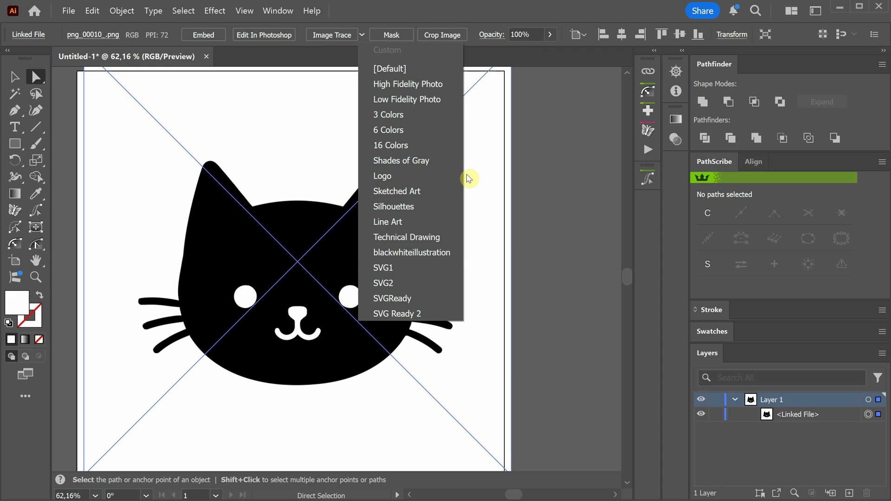
click(397, 314)
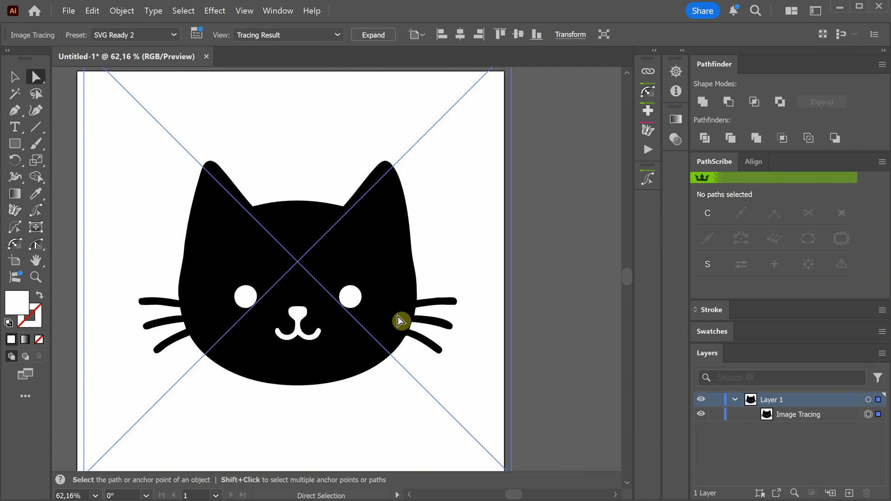
click(197, 34)
click(515, 246)
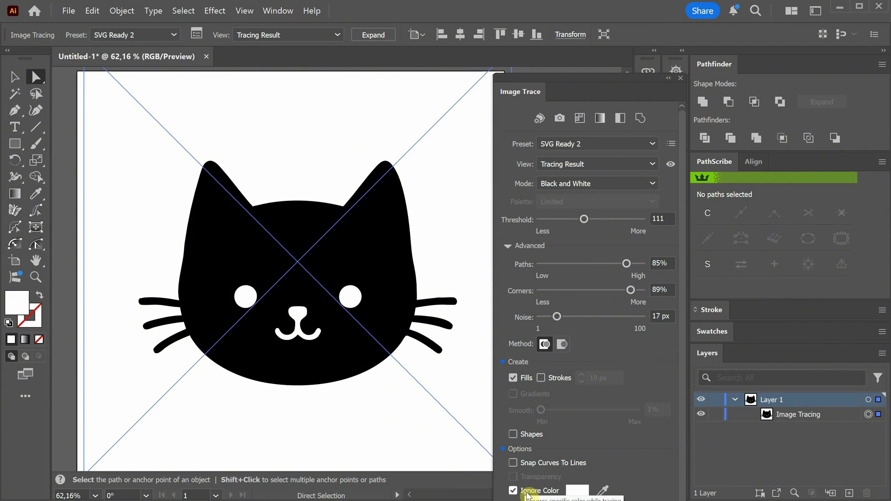
click(681, 78)
Expand the trace and zoom in to inspect the cat's anchor points.
click(367, 38)
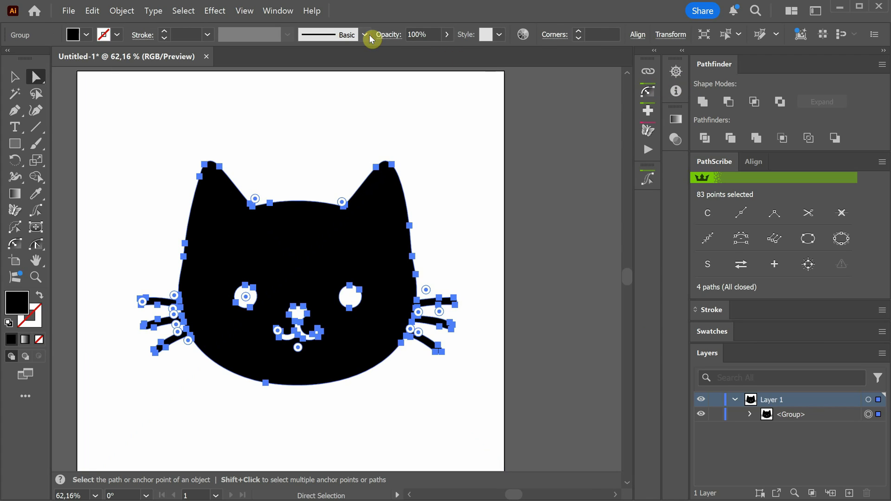
click(519, 322)
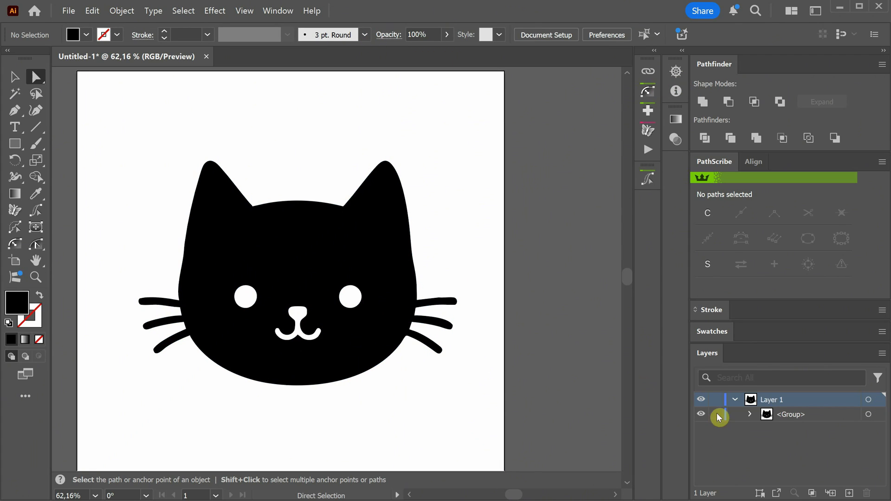
click(751, 415)
click(750, 415)
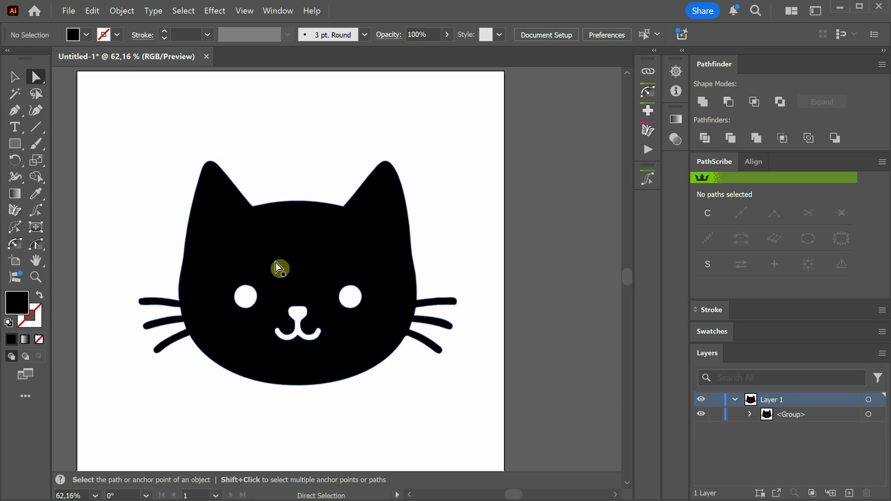
drag(334, 264, 286, 256)
key(ctrl+equal)
key(ctrl+equal)
key(ctrl+equal)
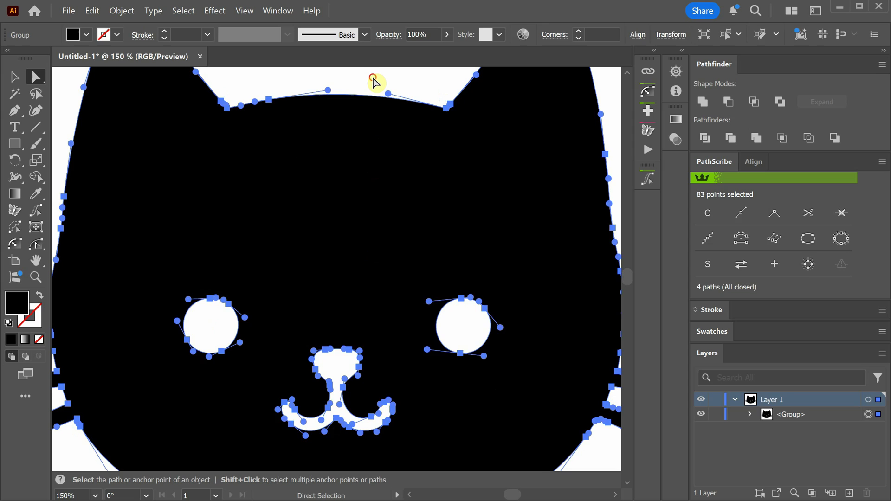
click(374, 82)
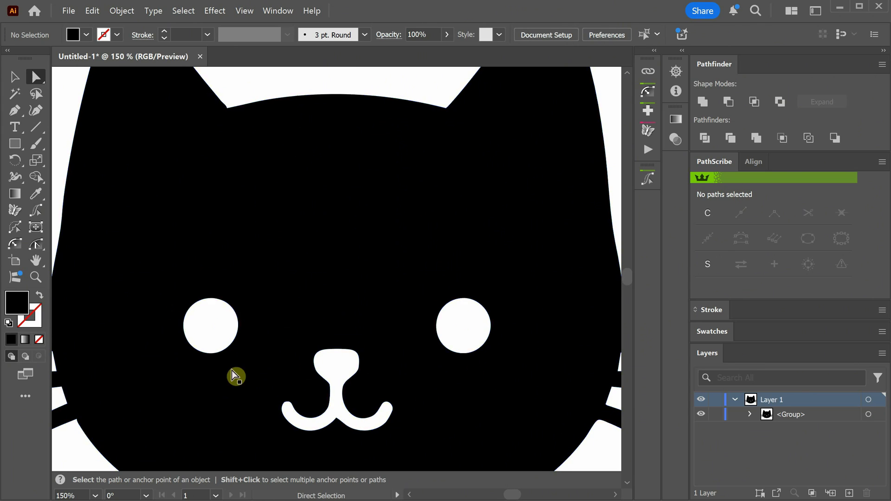
drag(300, 86, 252, 79)
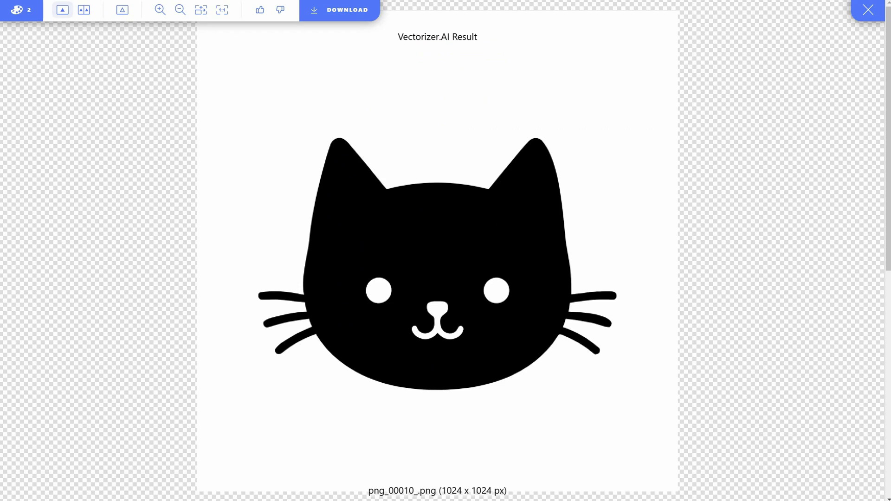
Zoom and pan around the Vectorizer.AI png_00010_.png result to examine the cat's face details.
scroll(506, 246, up, 3)
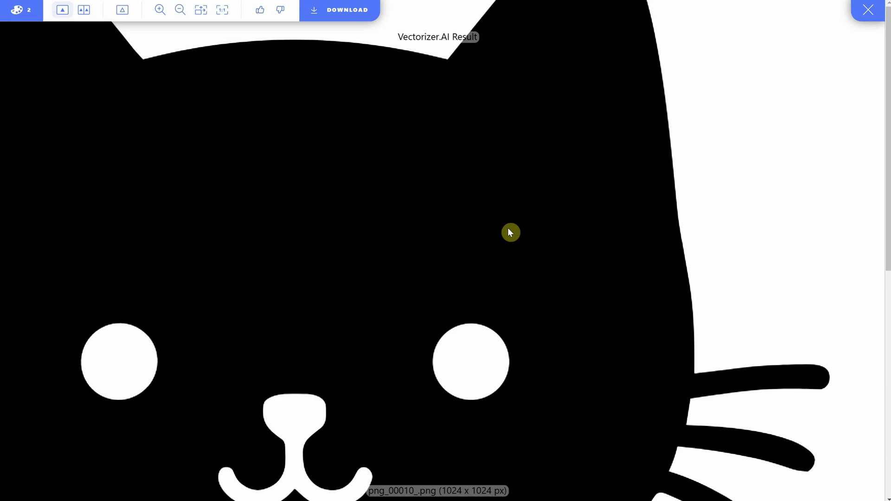
scroll(485, 321, up, 1)
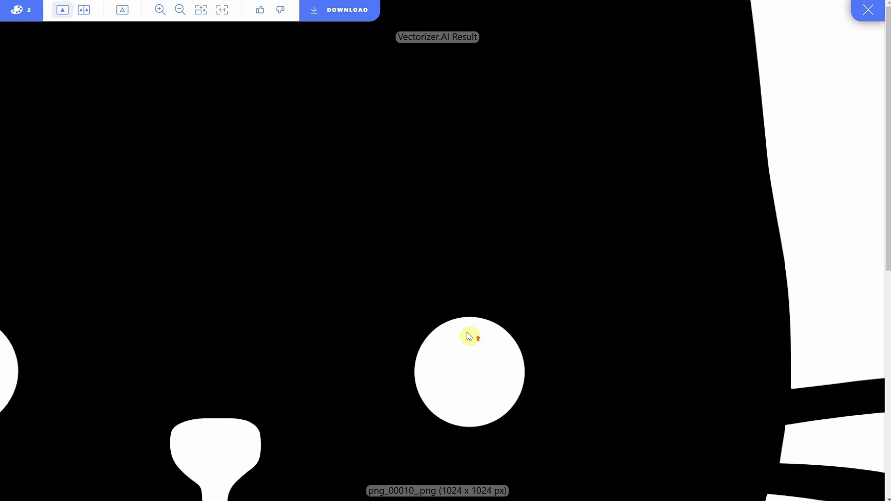
scroll(468, 335, down, 4)
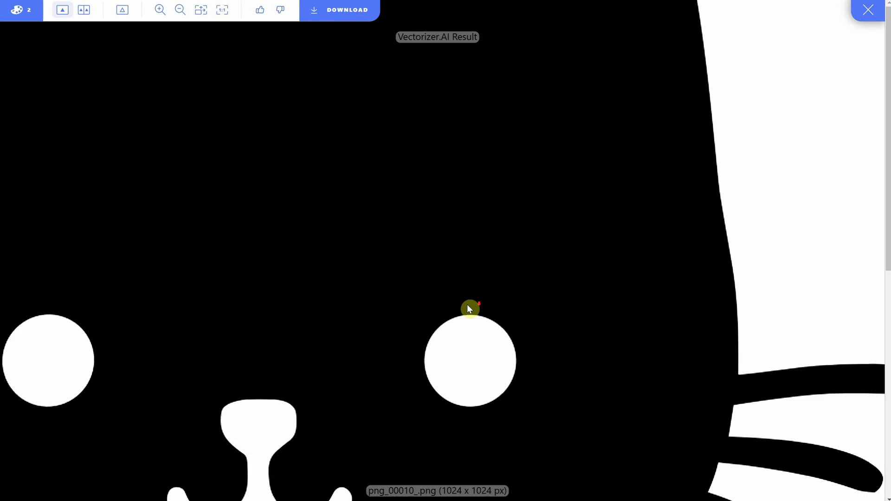
drag(445, 314, 576, 160)
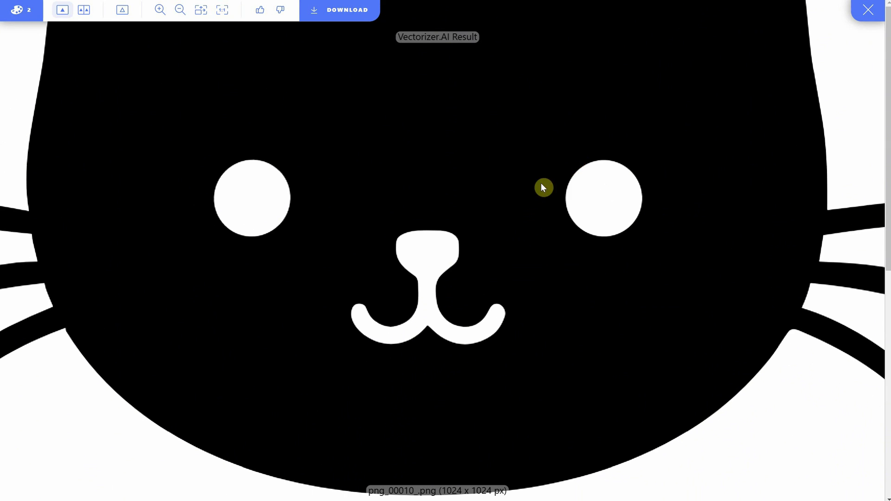
scroll(410, 249, up, 1)
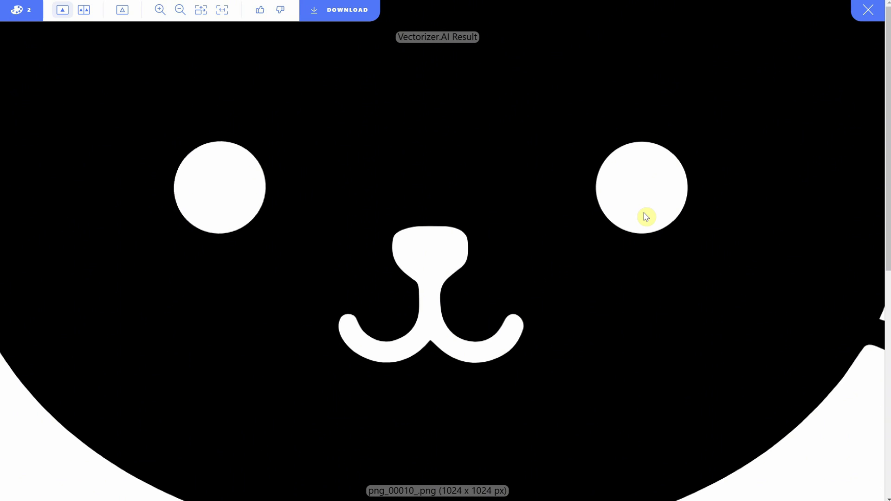
scroll(646, 217, right, 6)
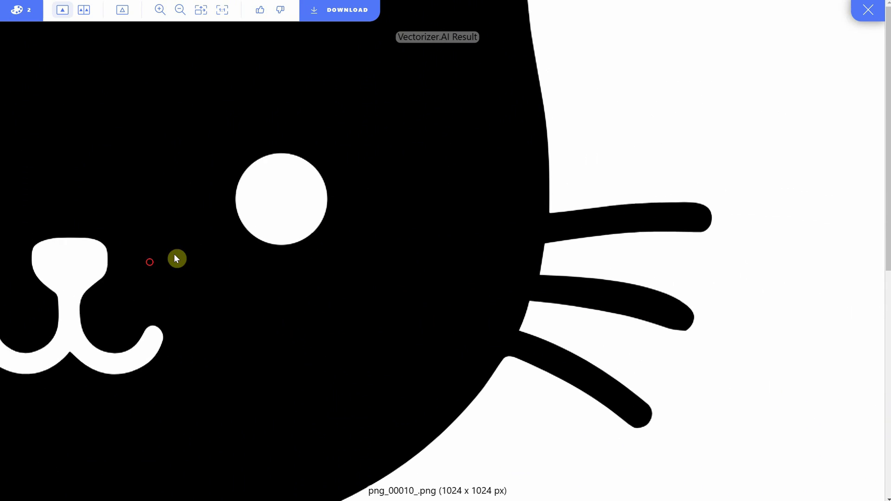
scroll(558, 213, left, 12)
scroll(397, 352, up, 3)
scroll(475, 426, up, 5)
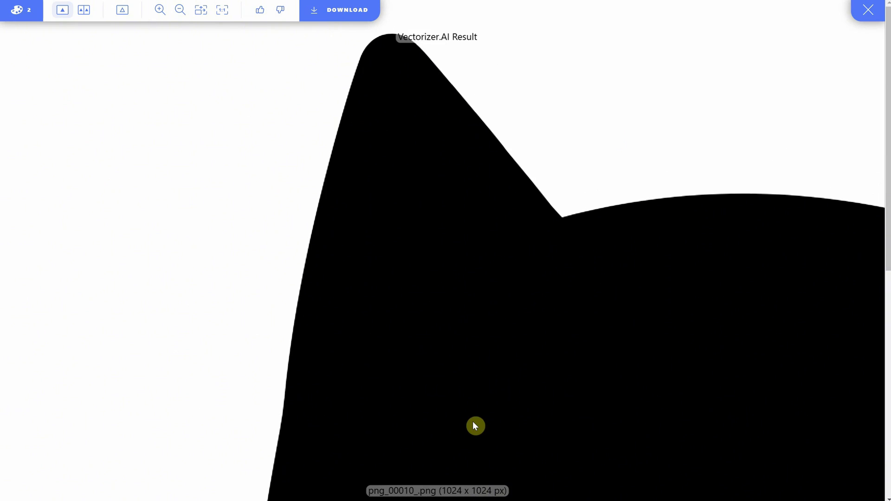
scroll(474, 425, down, 6)
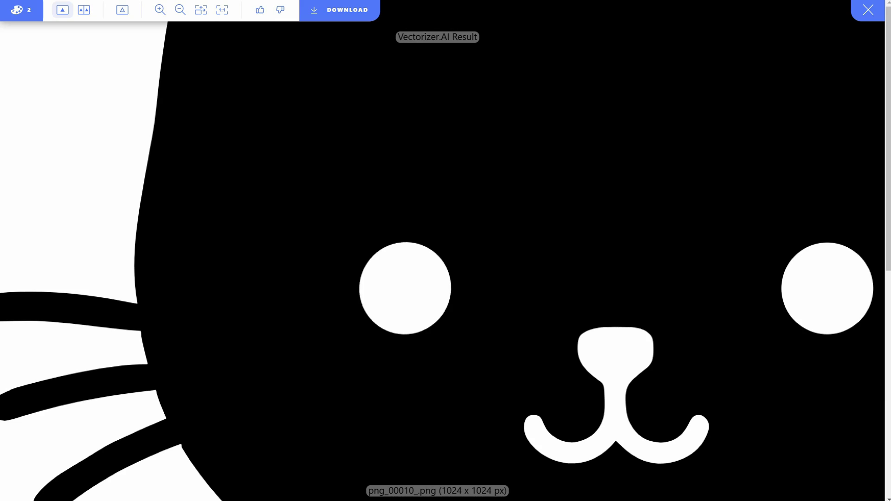
Upload pngbw_00002_.png and preview it with 2-, 3- and 8-colour palette presets.
drag(716, 493, 374, 258)
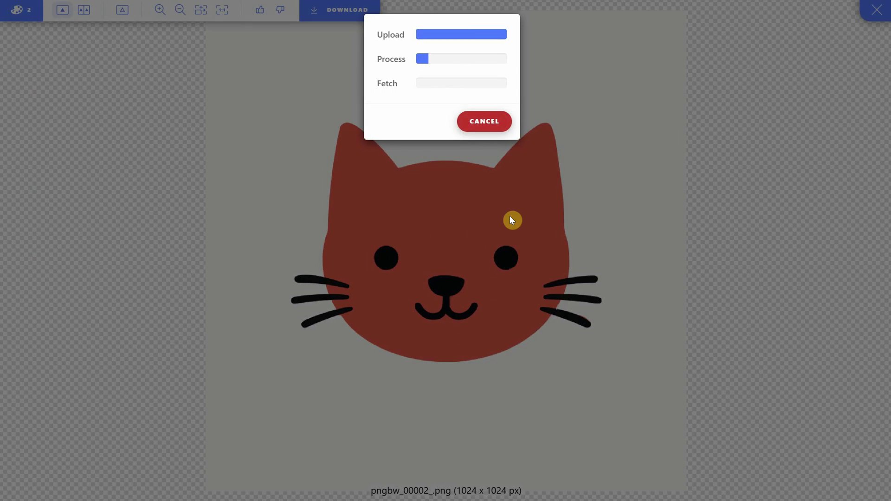
scroll(370, 235, up, 3)
scroll(364, 237, down, 1)
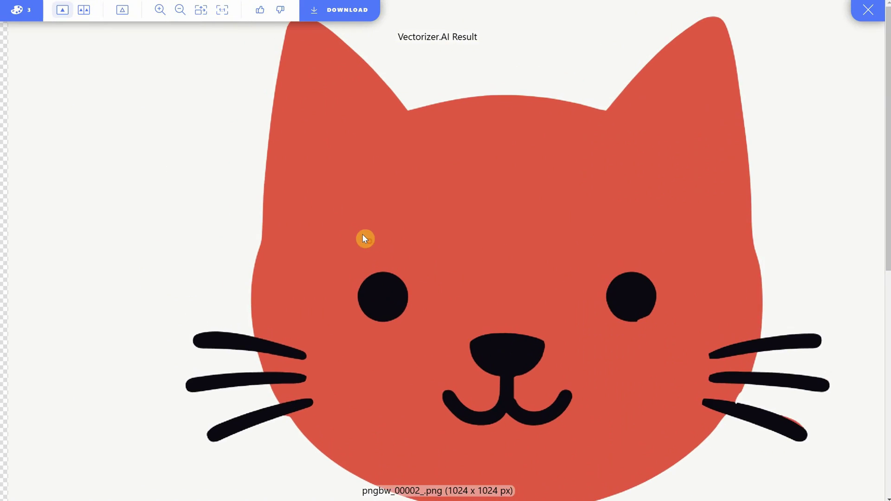
click(654, 241)
click(673, 242)
click(728, 241)
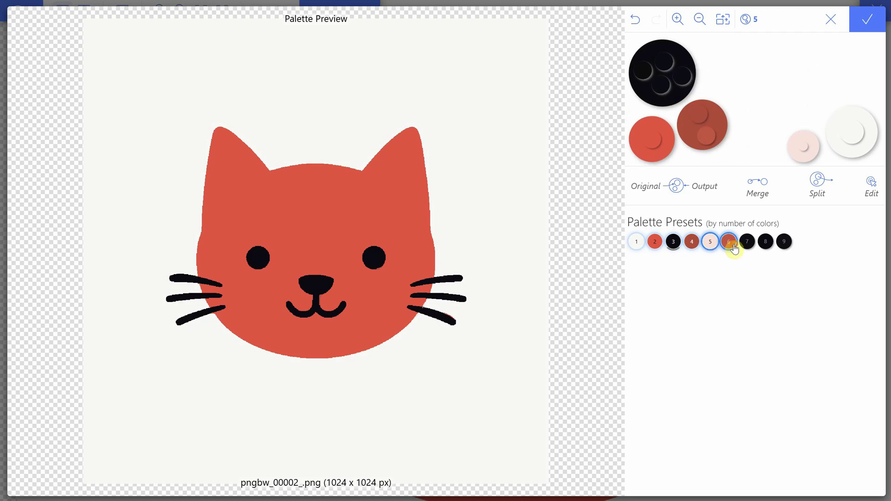
click(765, 241)
click(830, 19)
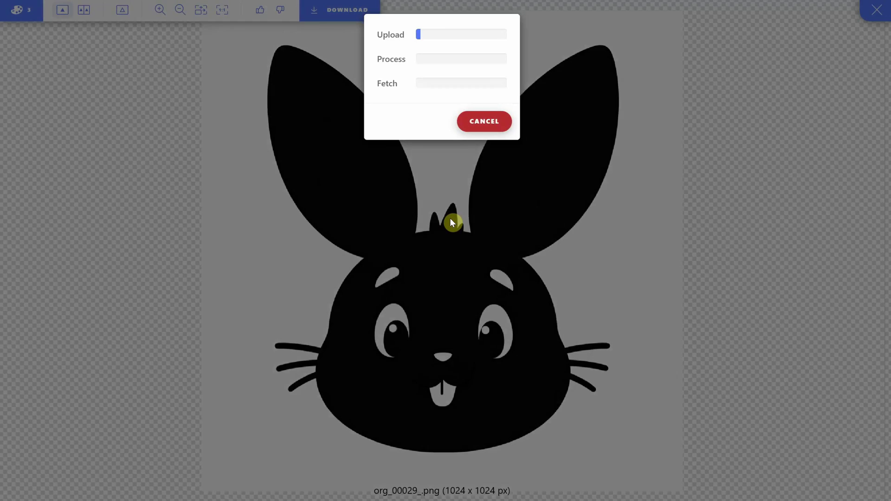
Zoom and pan around the vectorized org_00029_.png bunny result.
scroll(519, 261, up, 3)
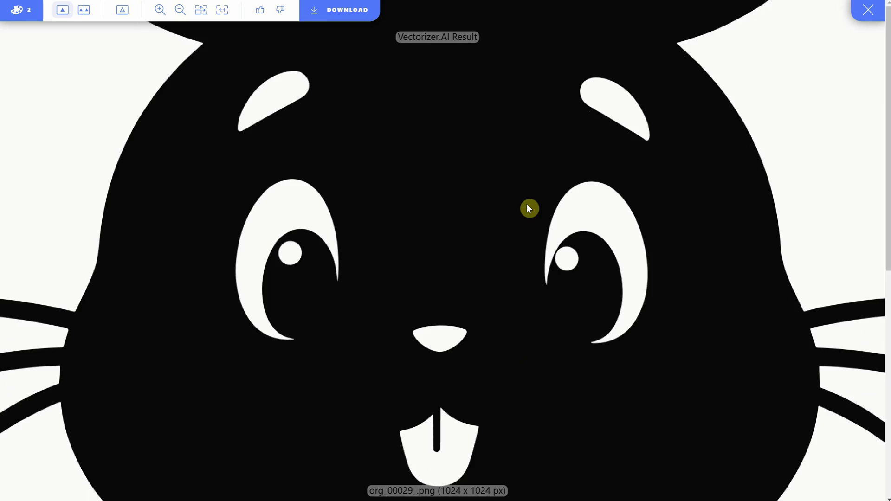
drag(529, 207, 461, 413)
scroll(115, 261, up, 2)
scroll(671, 203, down, 5)
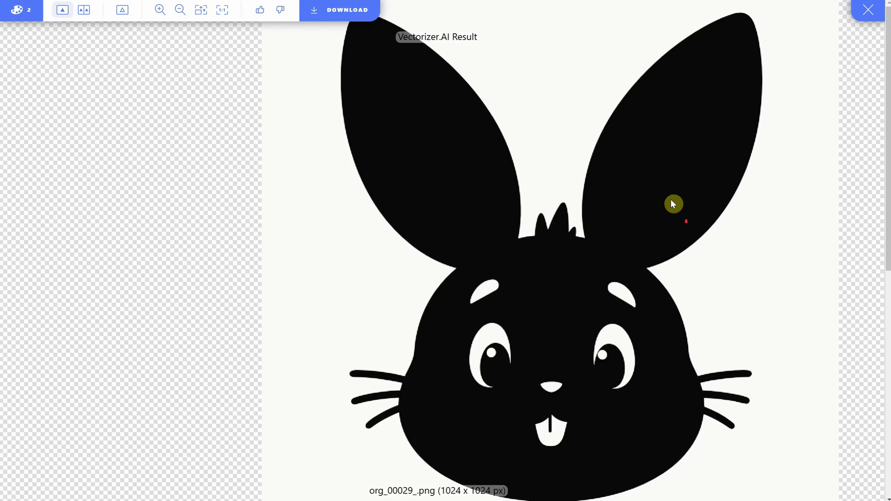
scroll(563, 145, up, 1)
click(367, 13)
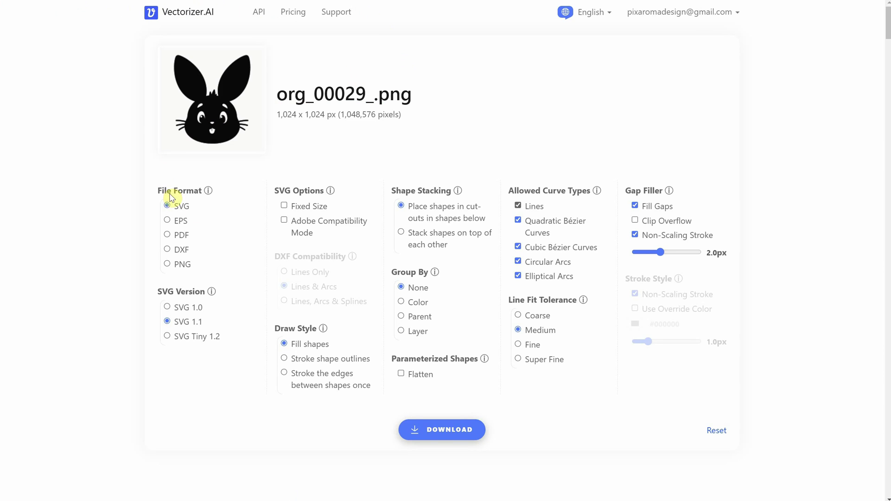